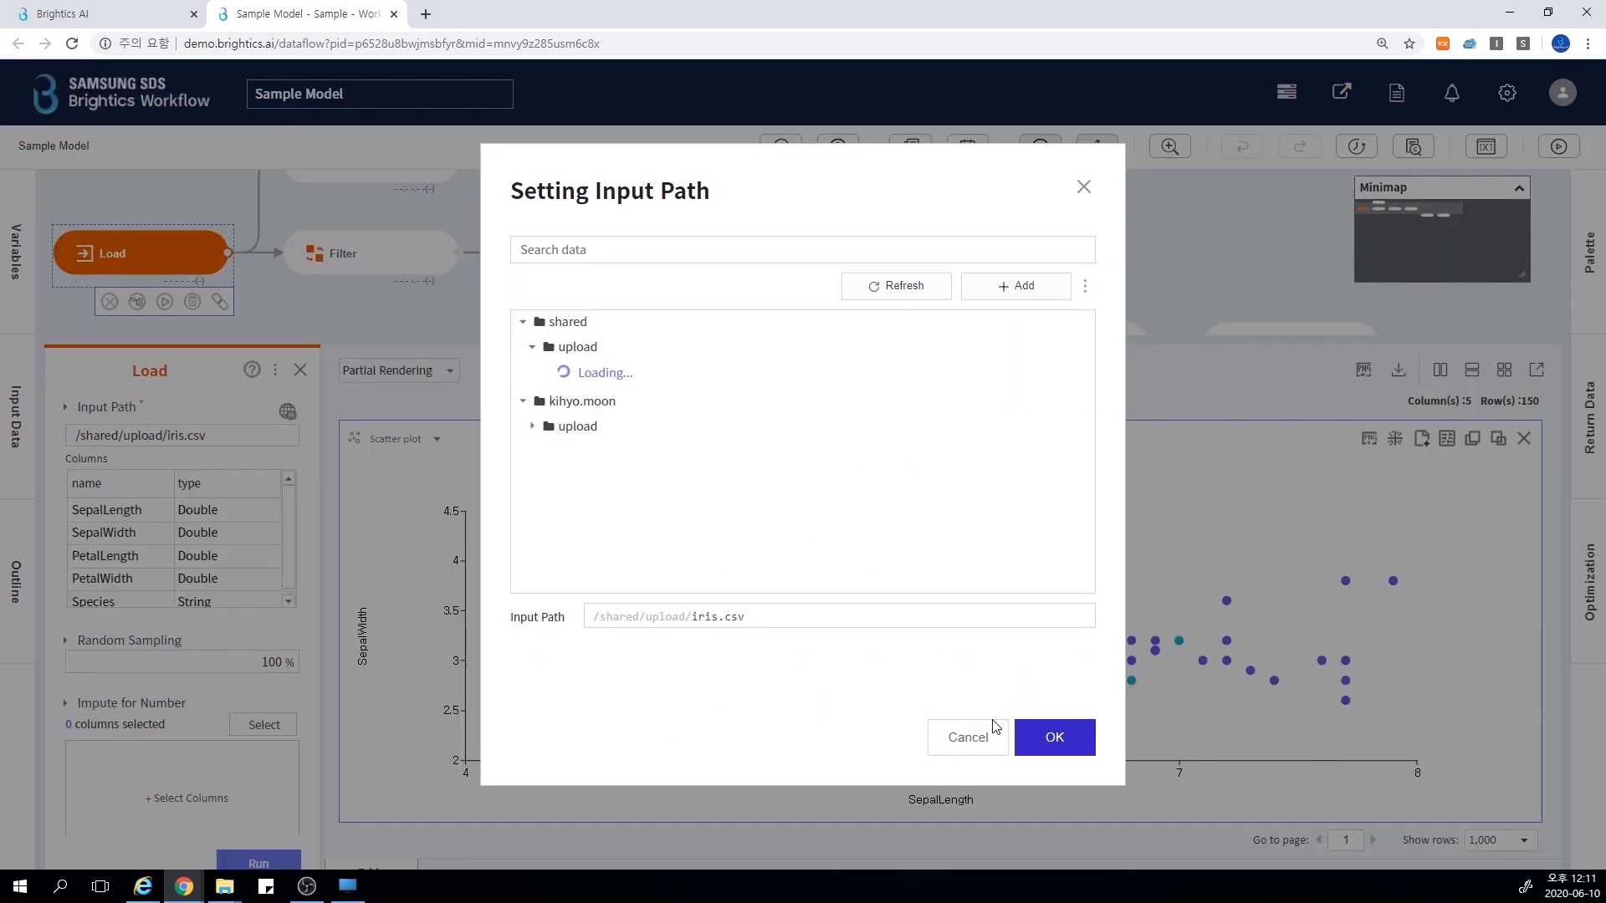
Dismiss the input path settings unchanged and examine the Filter, Split Data and Linear Regression Train functions, ending on the whole workflow
click(995, 727)
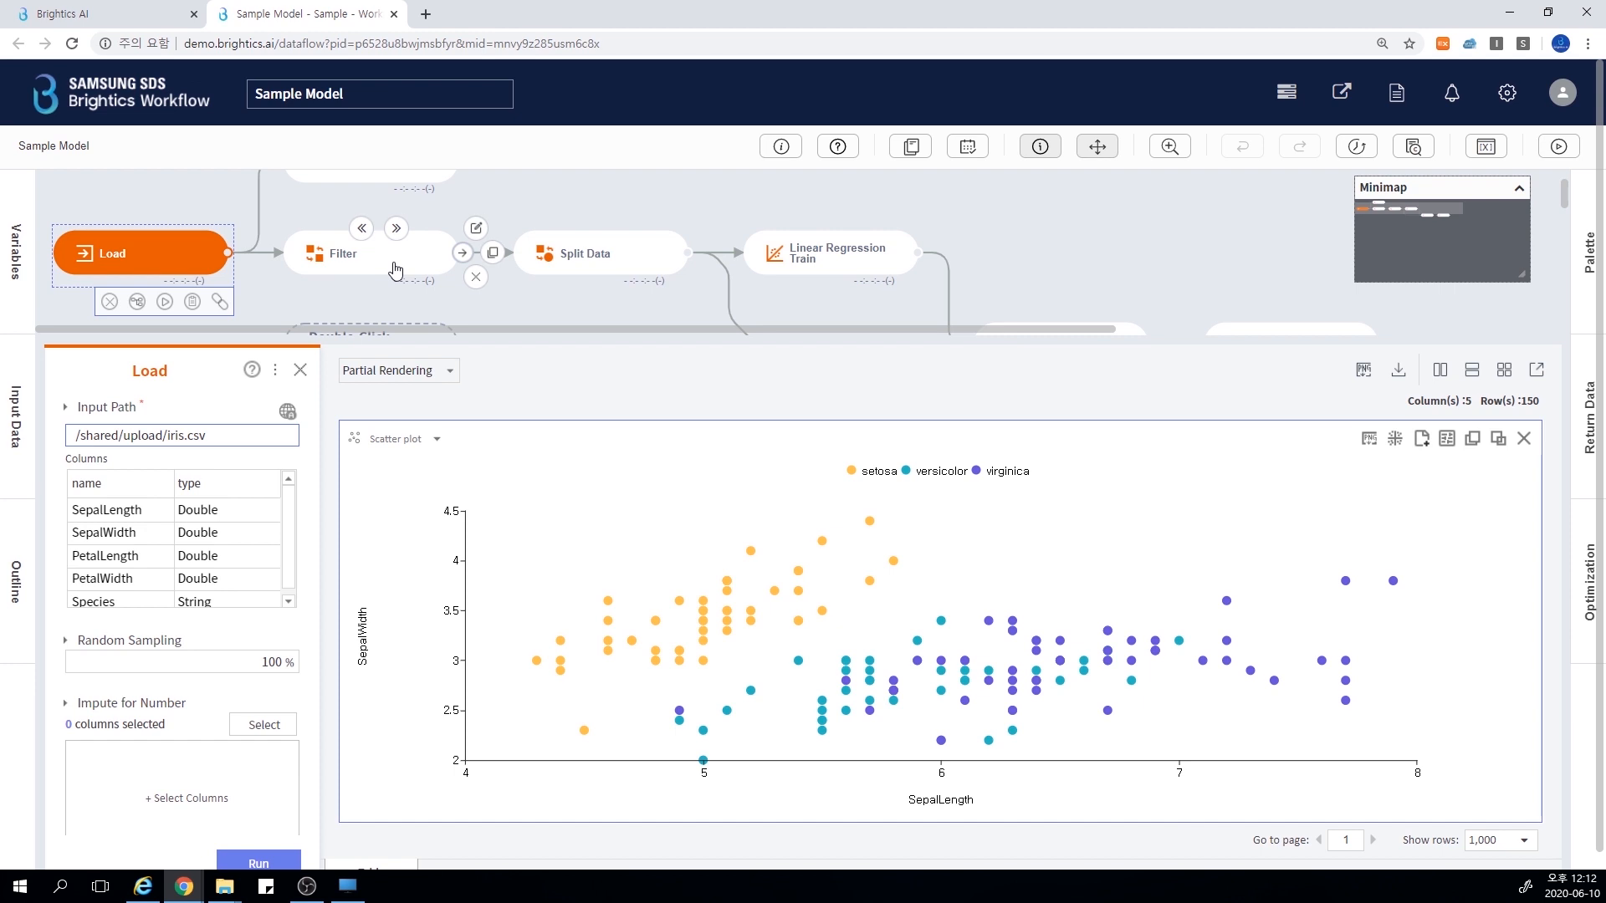
click(396, 270)
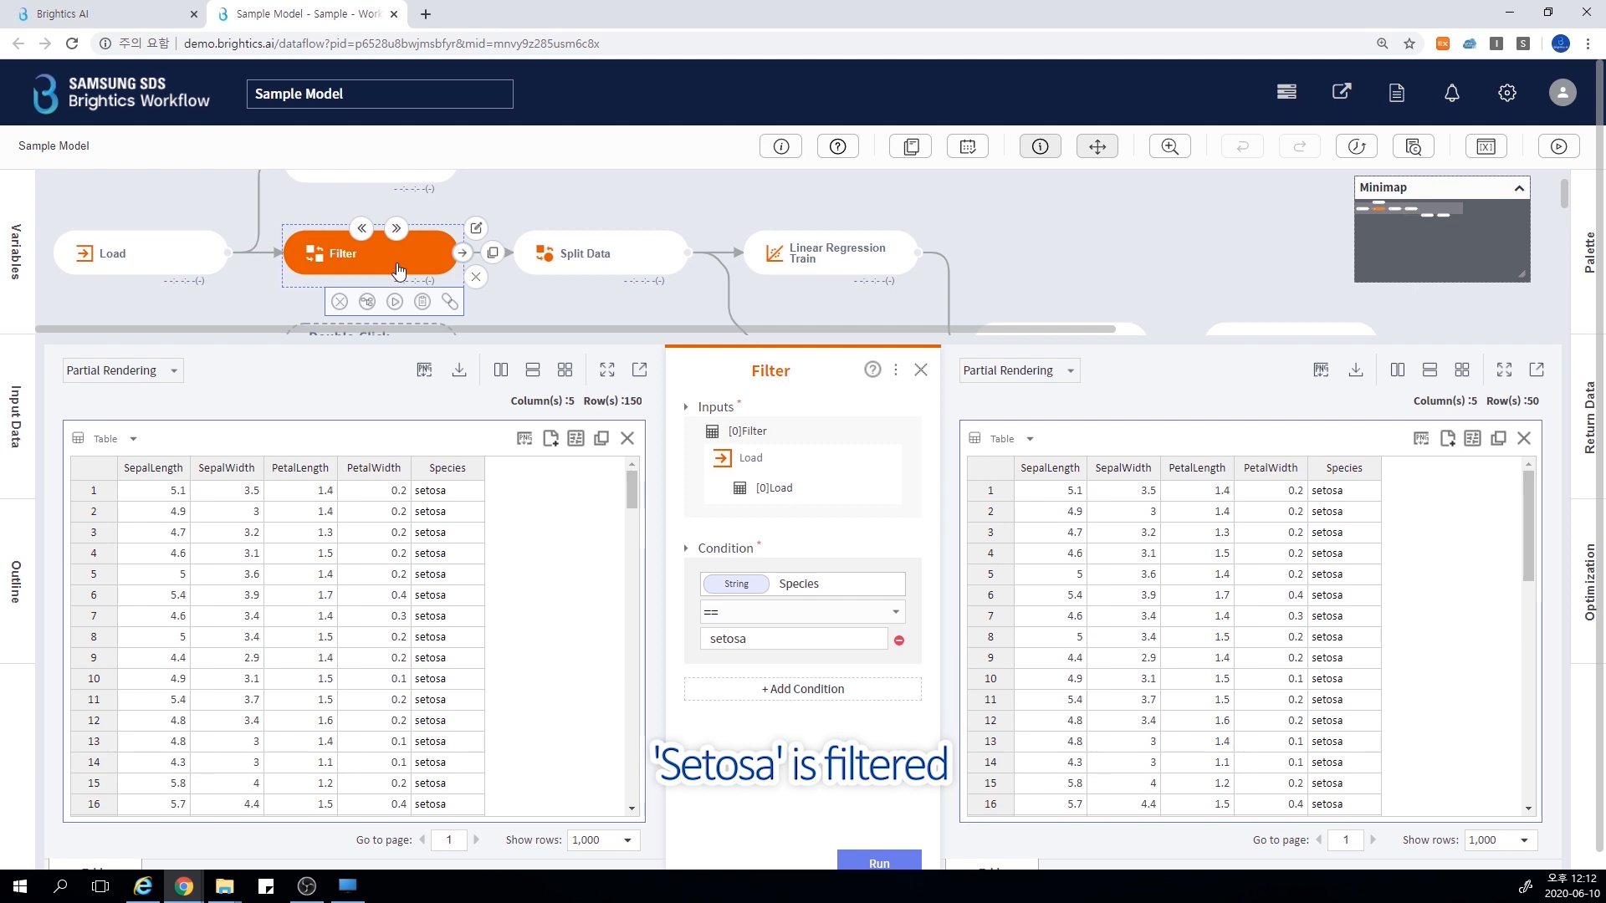
click(618, 279)
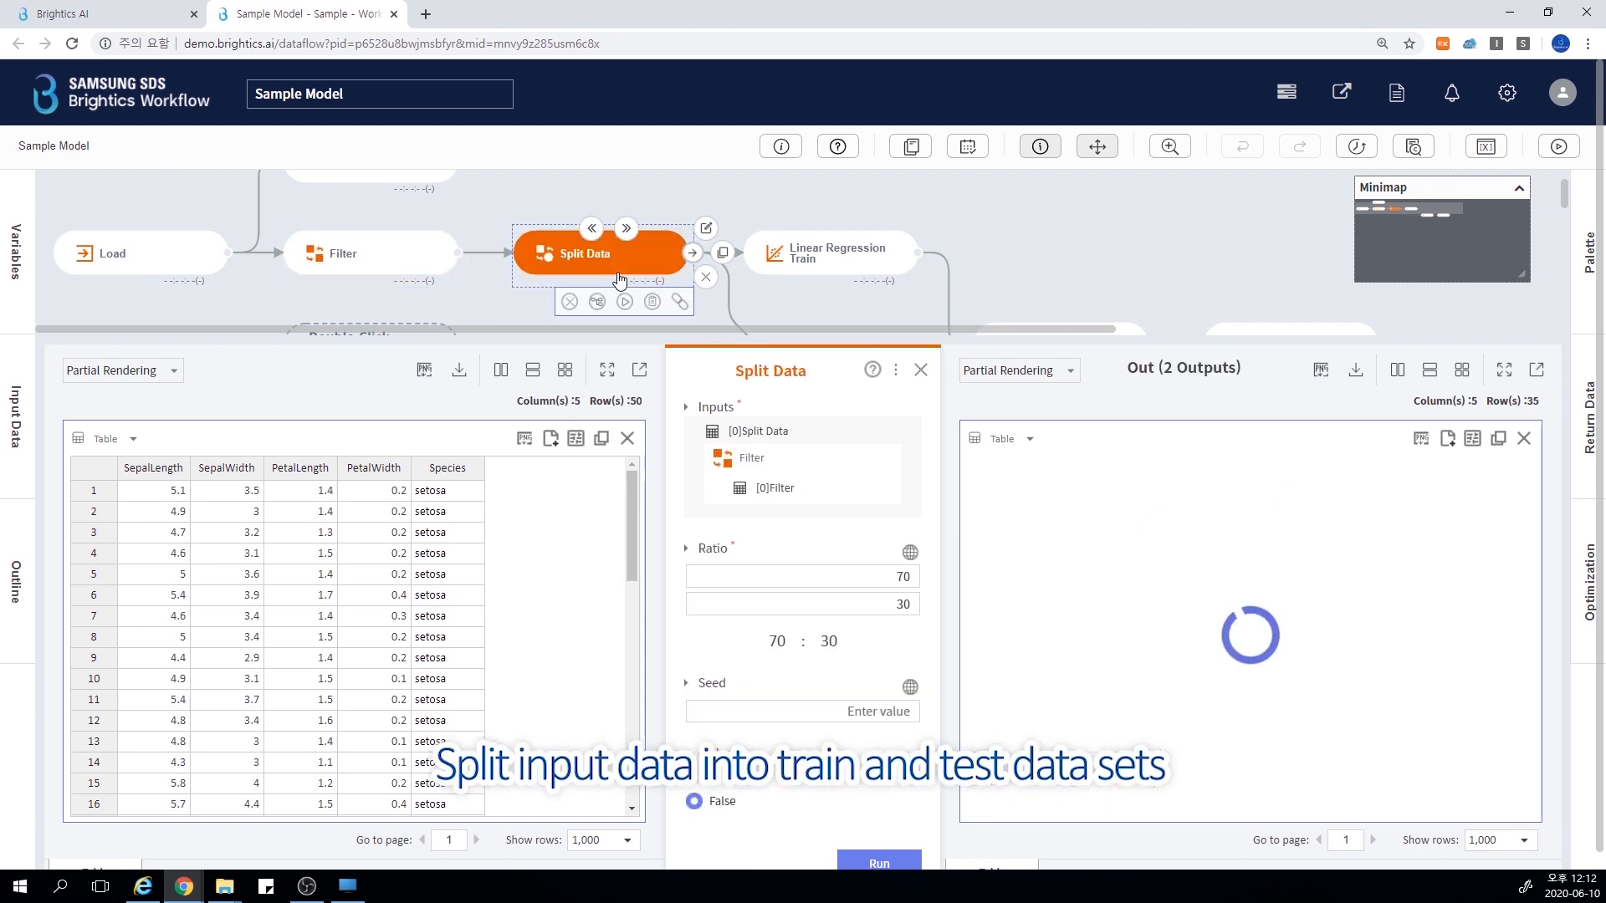
click(806, 279)
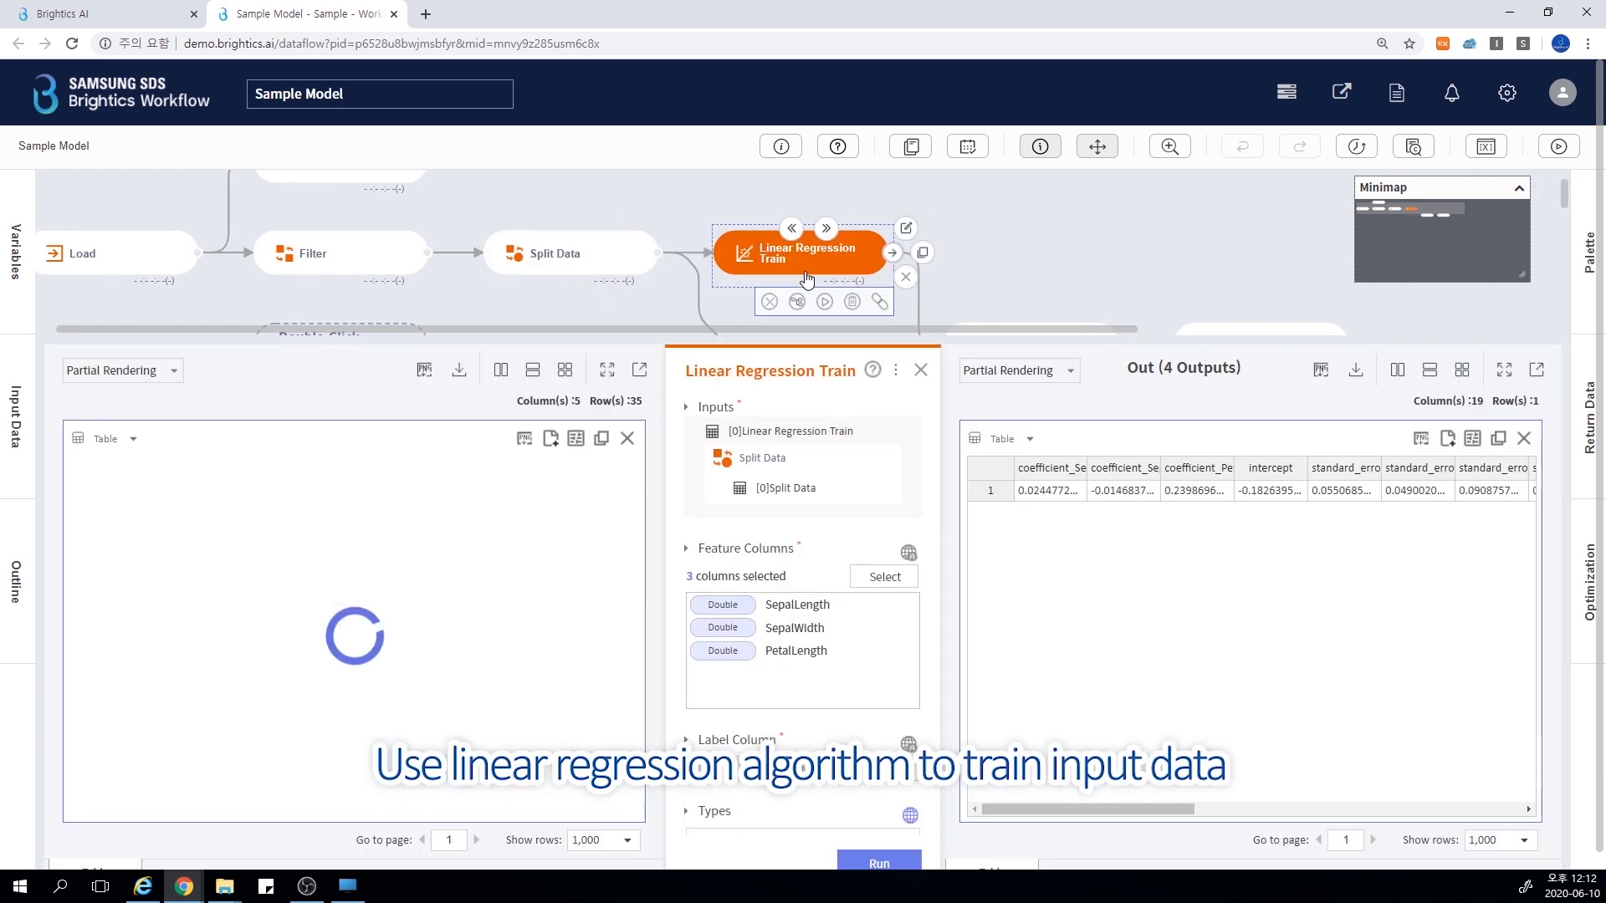
click(931, 371)
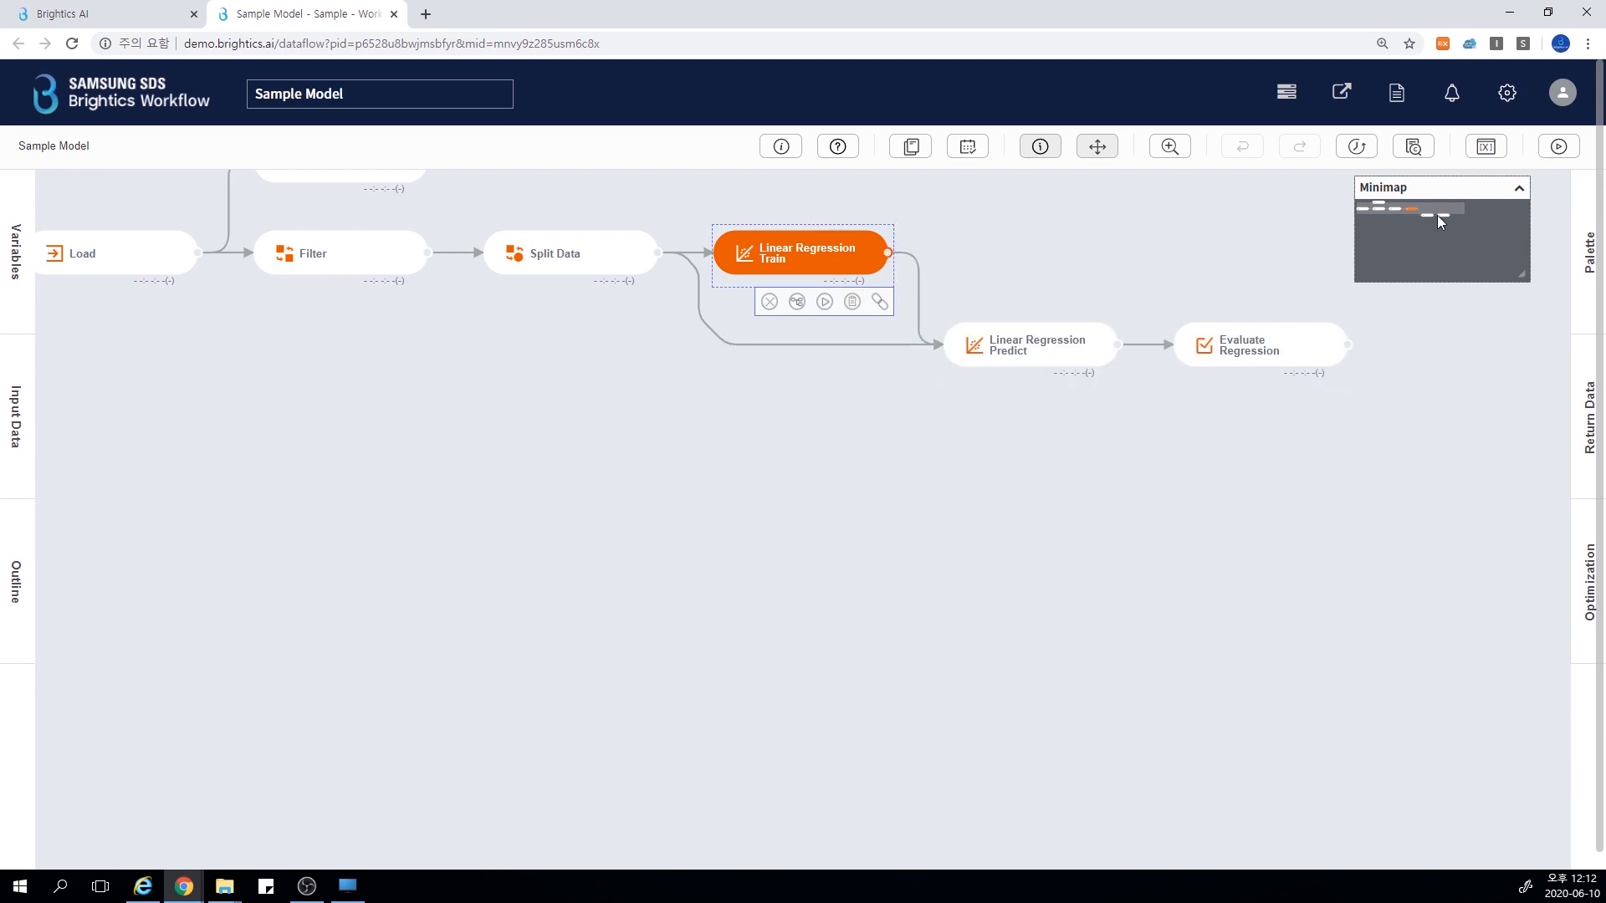
drag(1437, 218, 1388, 202)
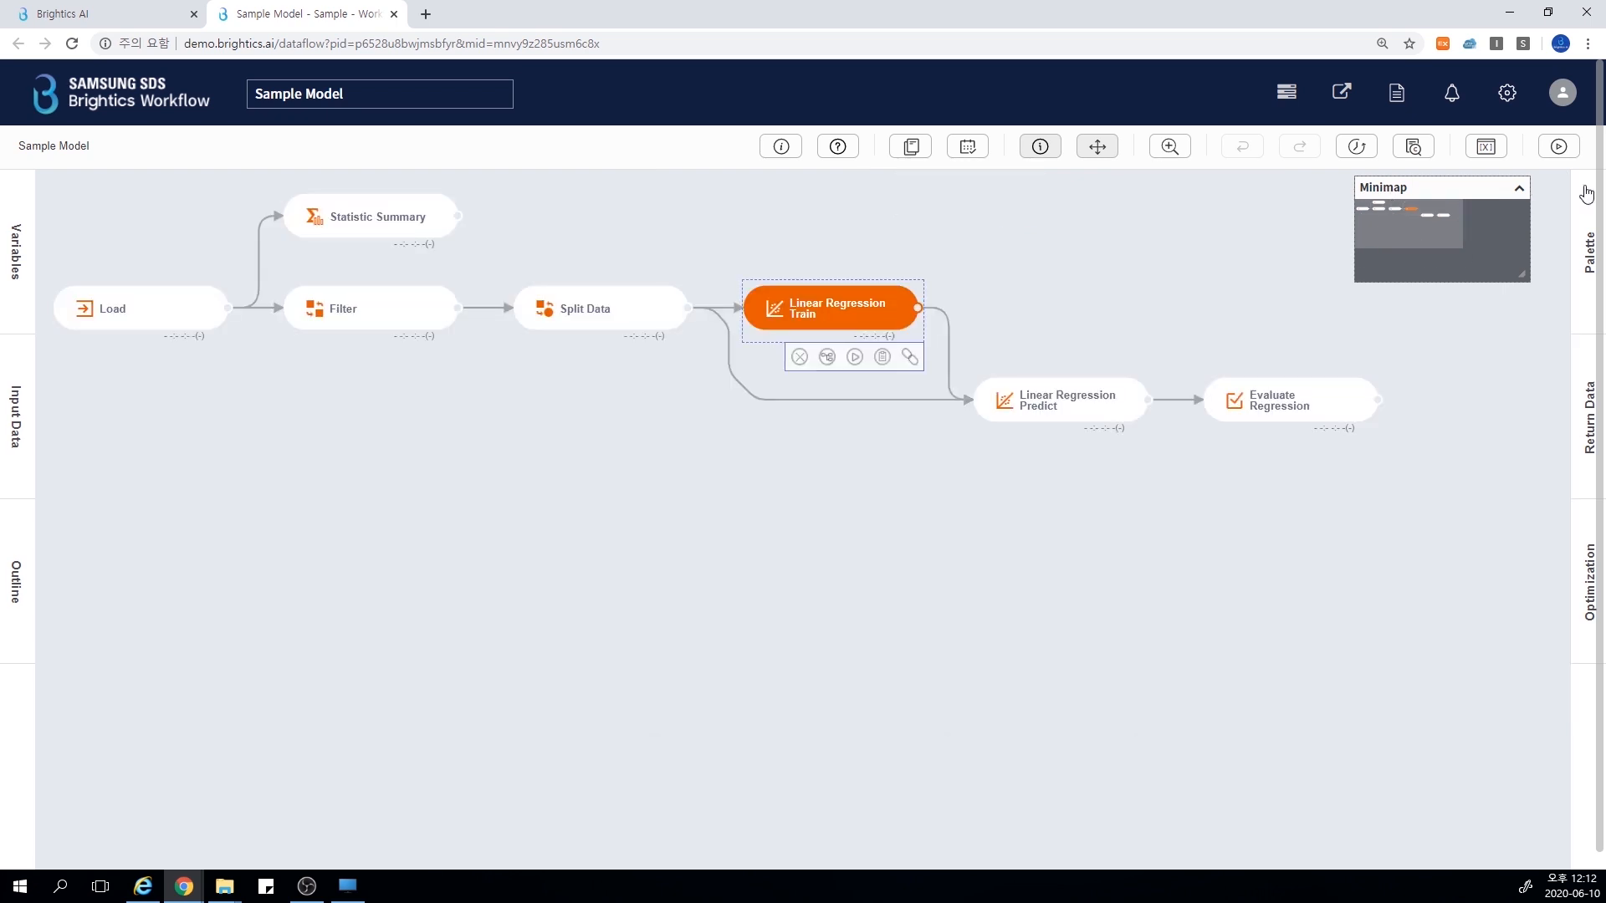
Browse the palette of available functions, including the Spark and Python categories, and close it
click(1589, 250)
scroll(1479, 521, down, 2)
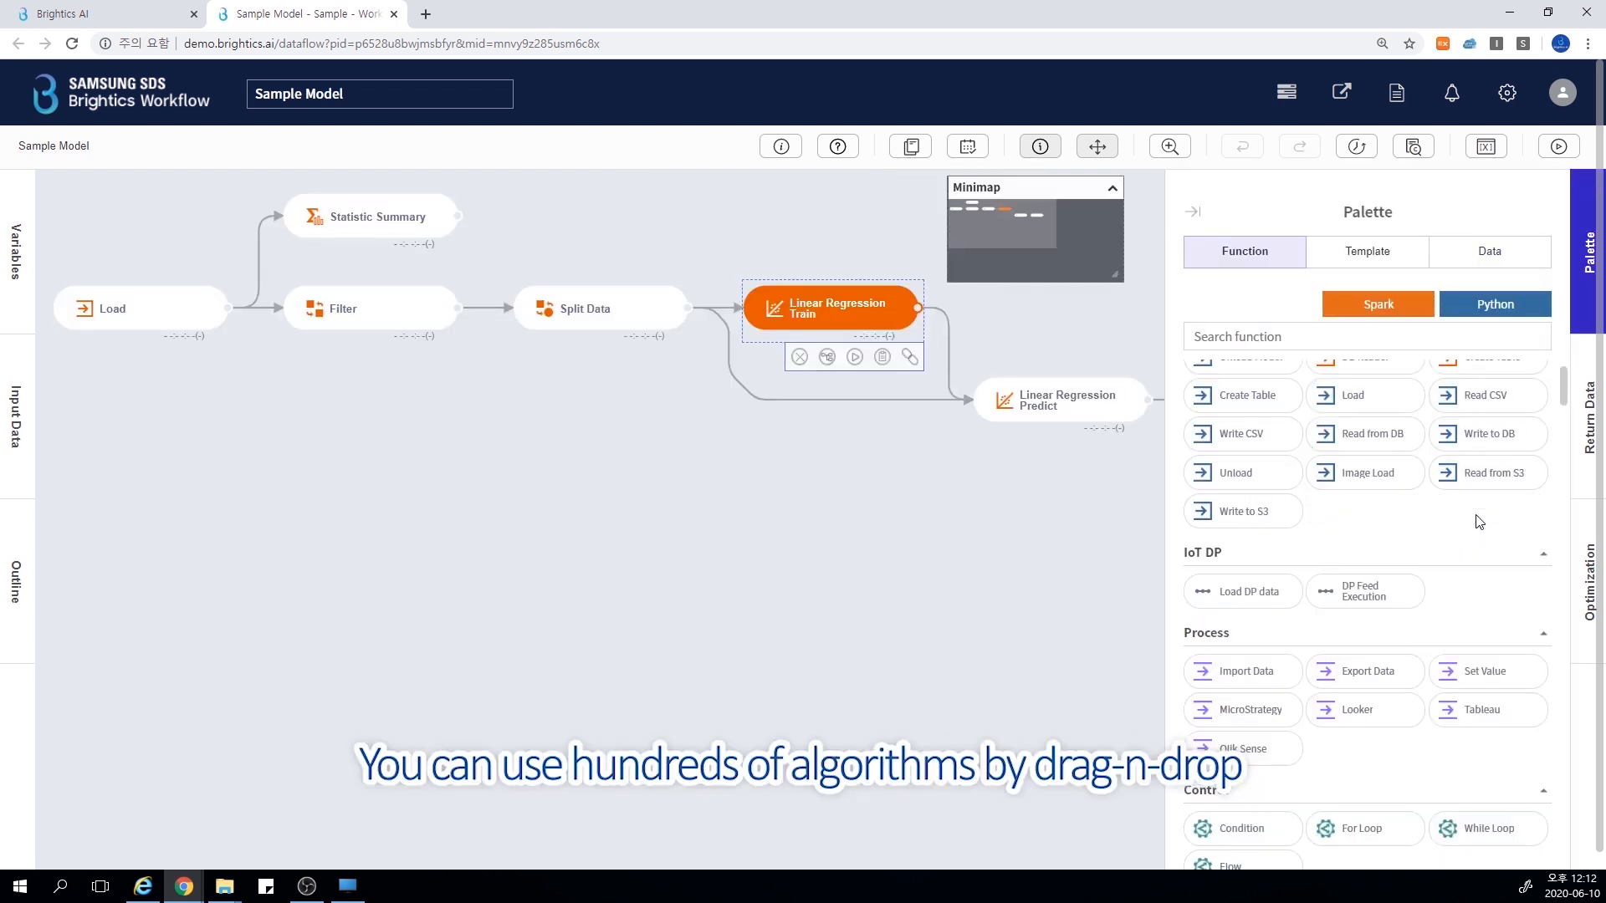
scroll(1479, 521, down, 6)
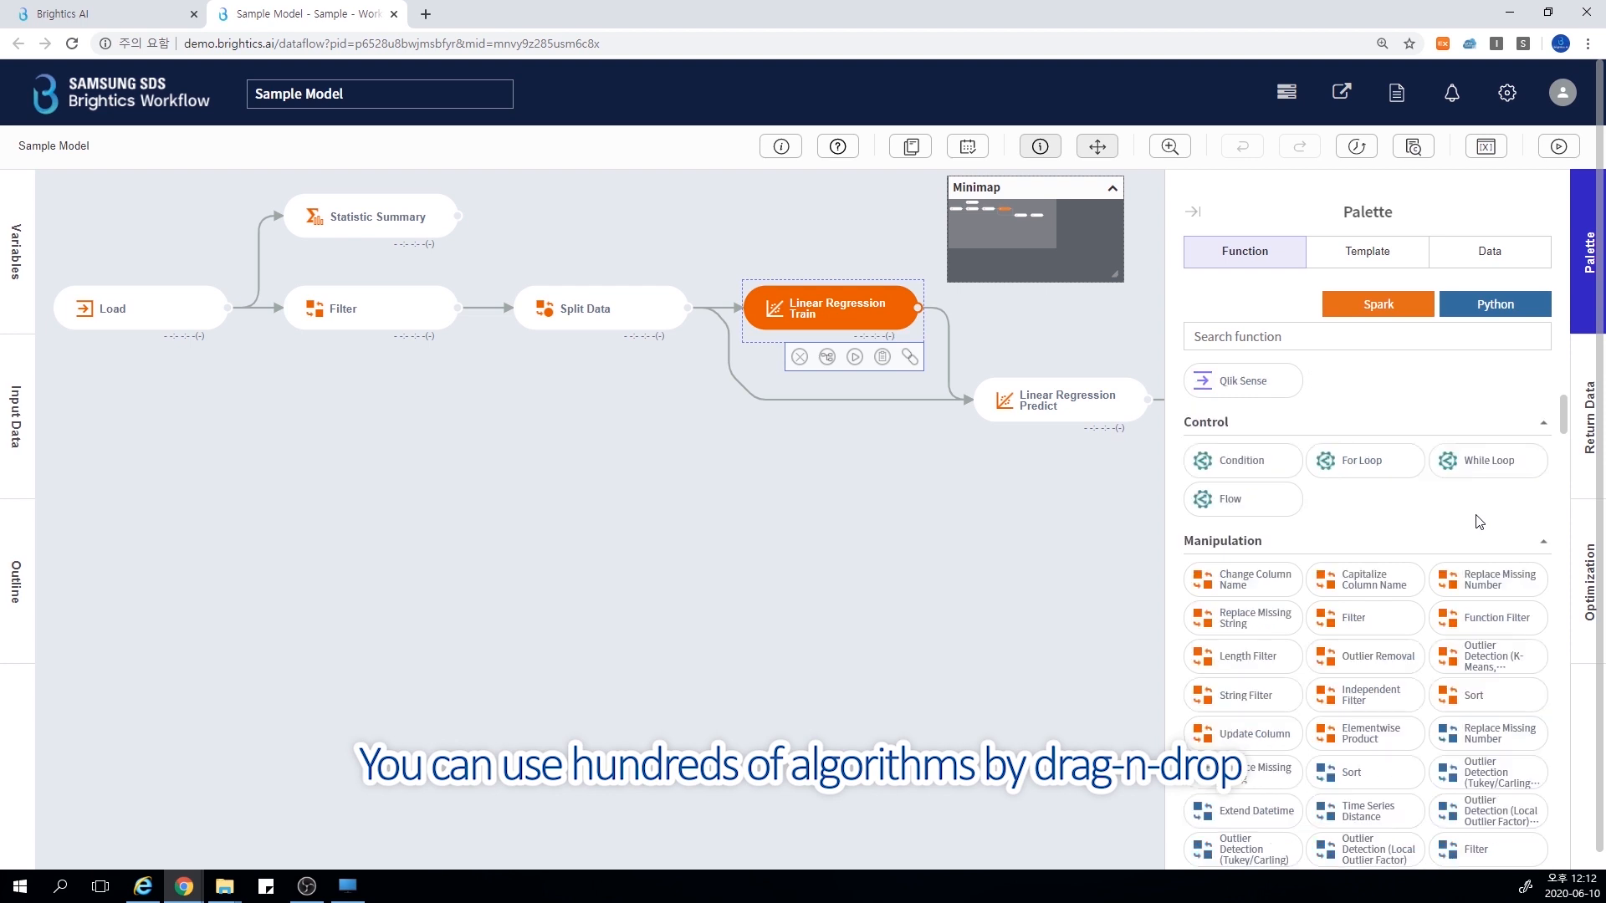
scroll(1475, 514, up, 2)
scroll(1475, 515, up, 5)
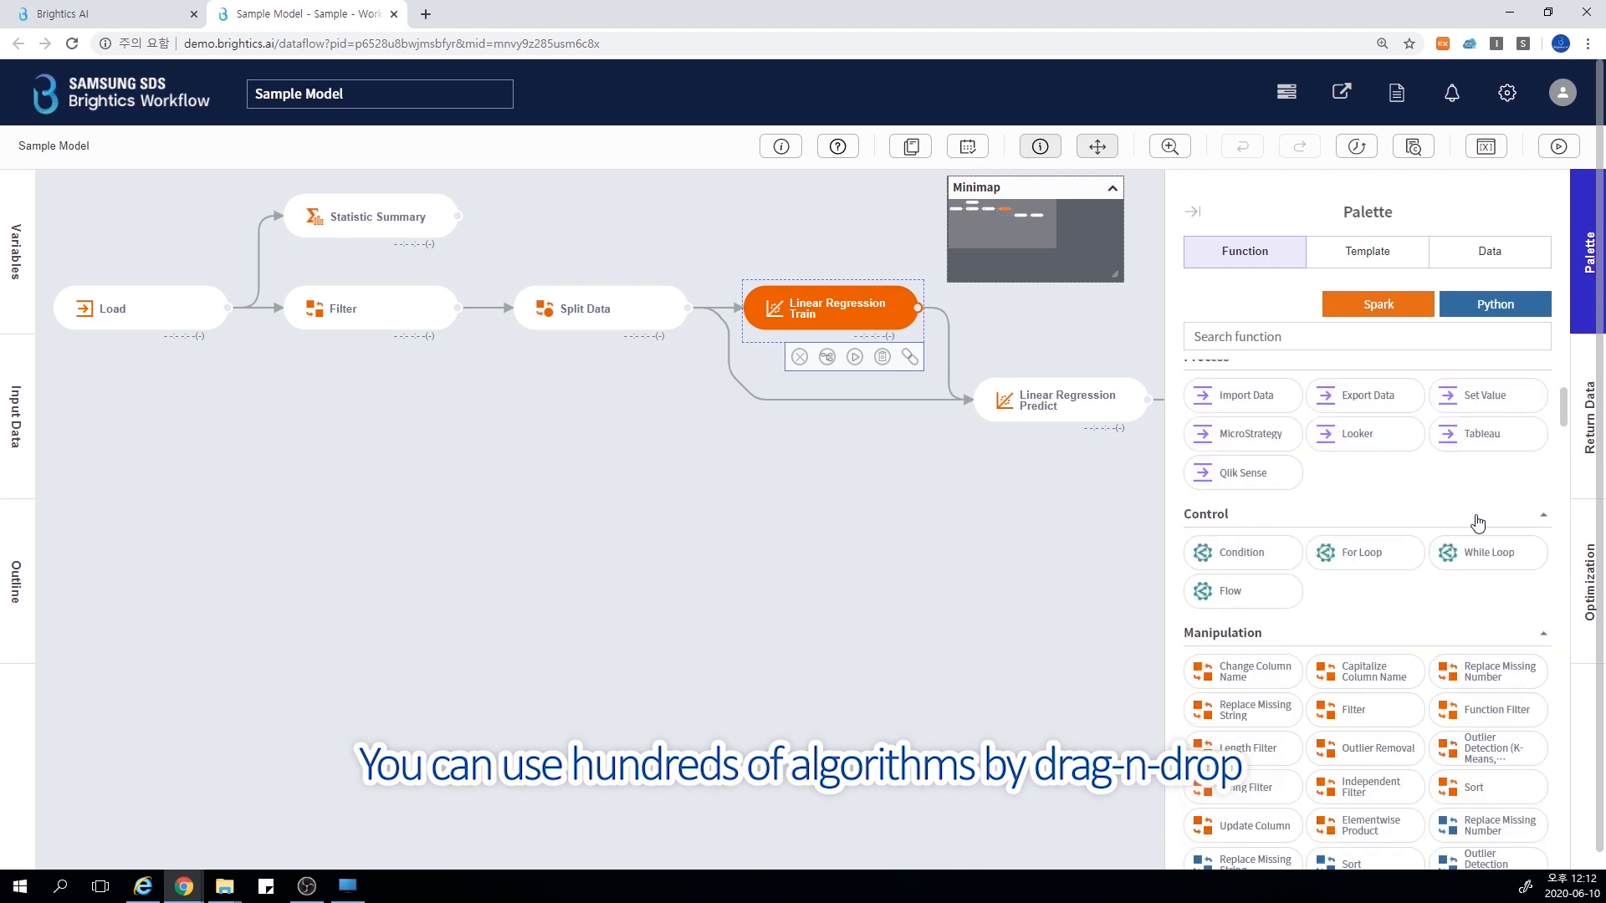
scroll(1478, 521, up, 1)
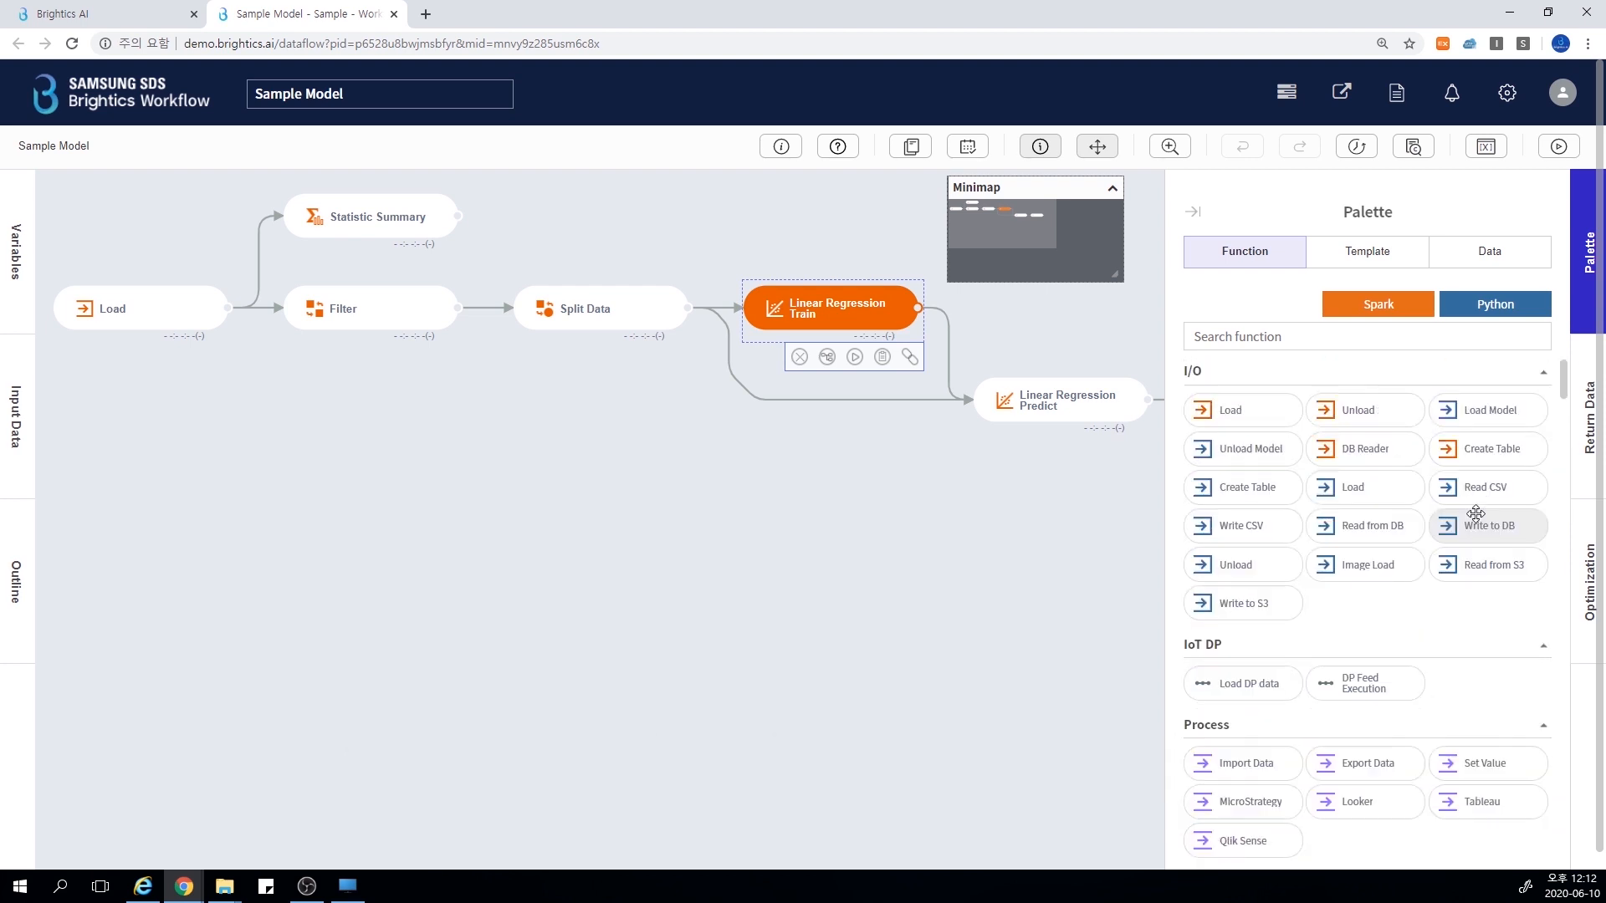
click(1405, 309)
click(1408, 313)
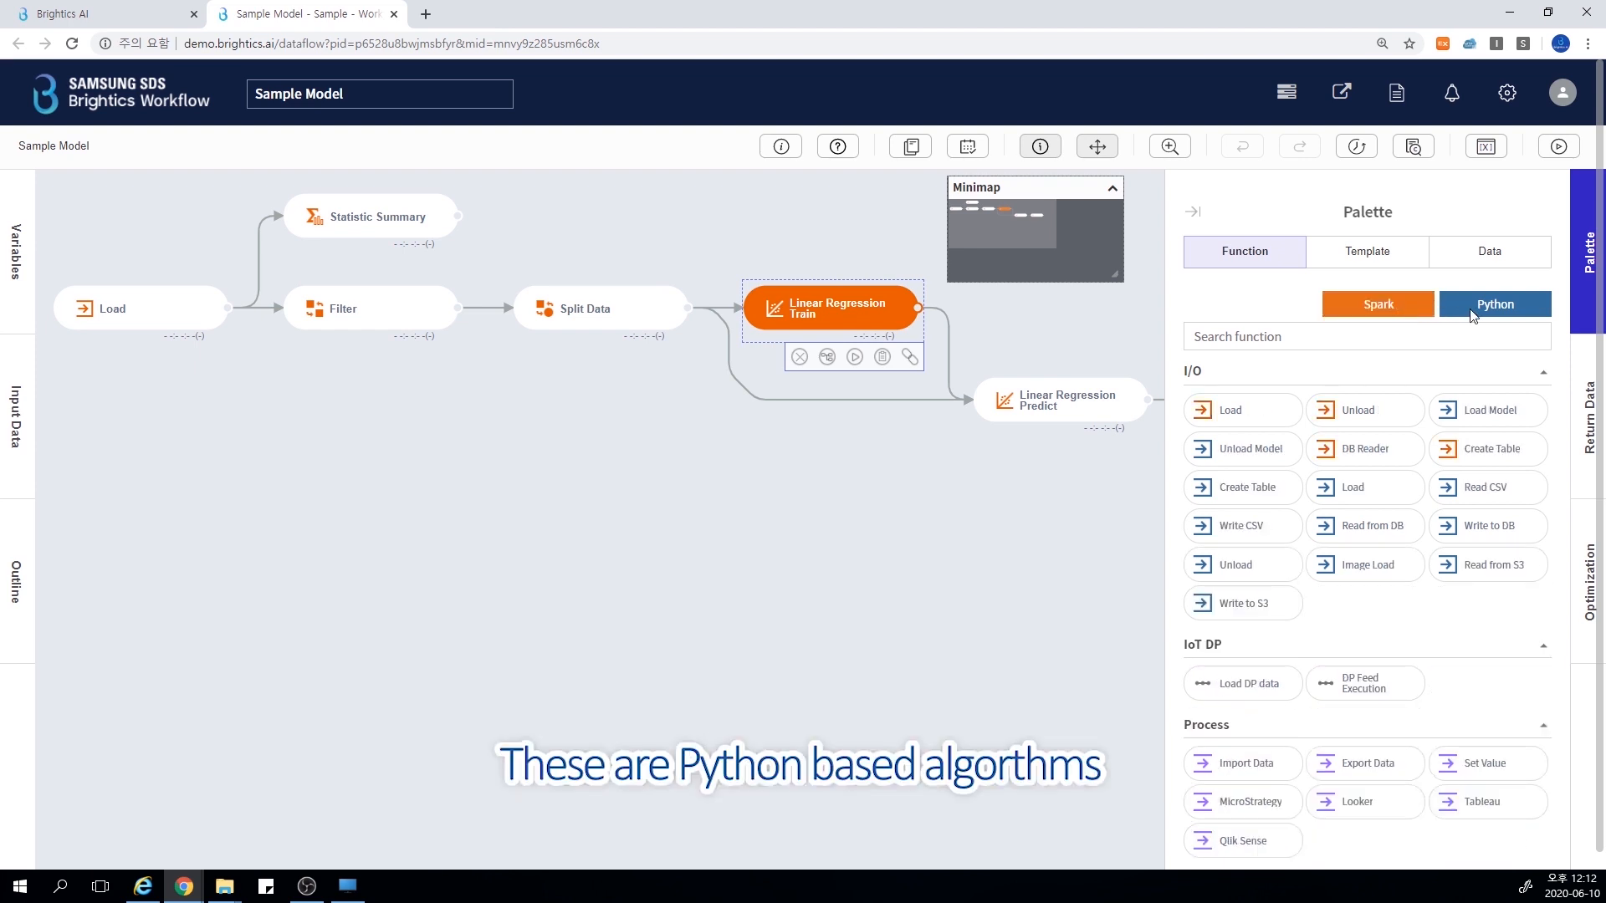
click(1472, 315)
click(1471, 311)
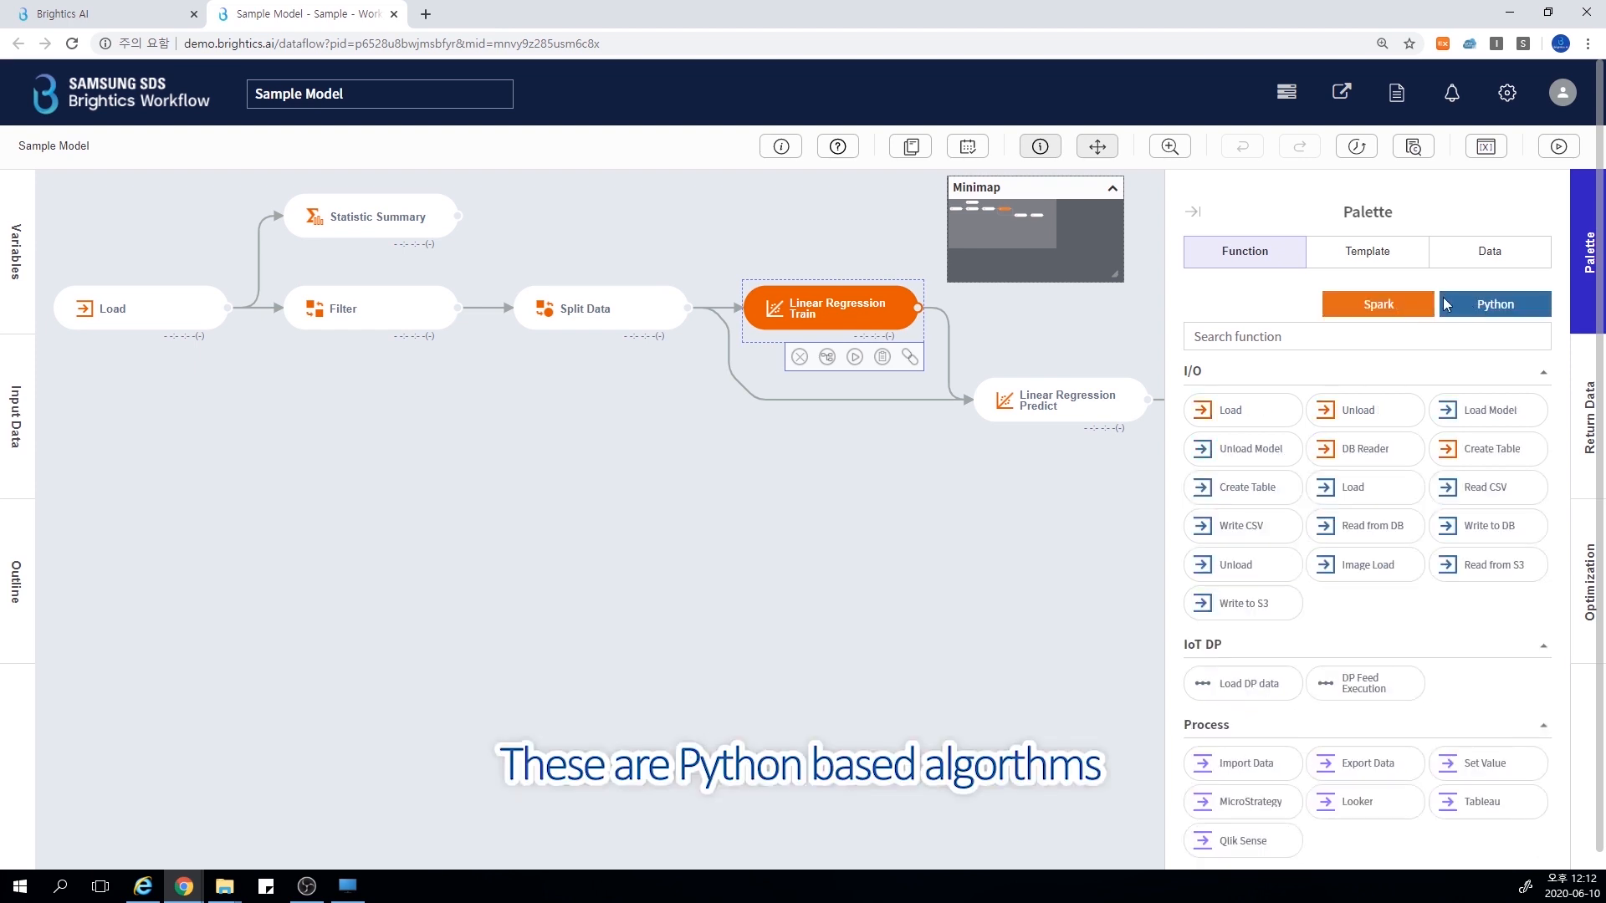
click(1194, 214)
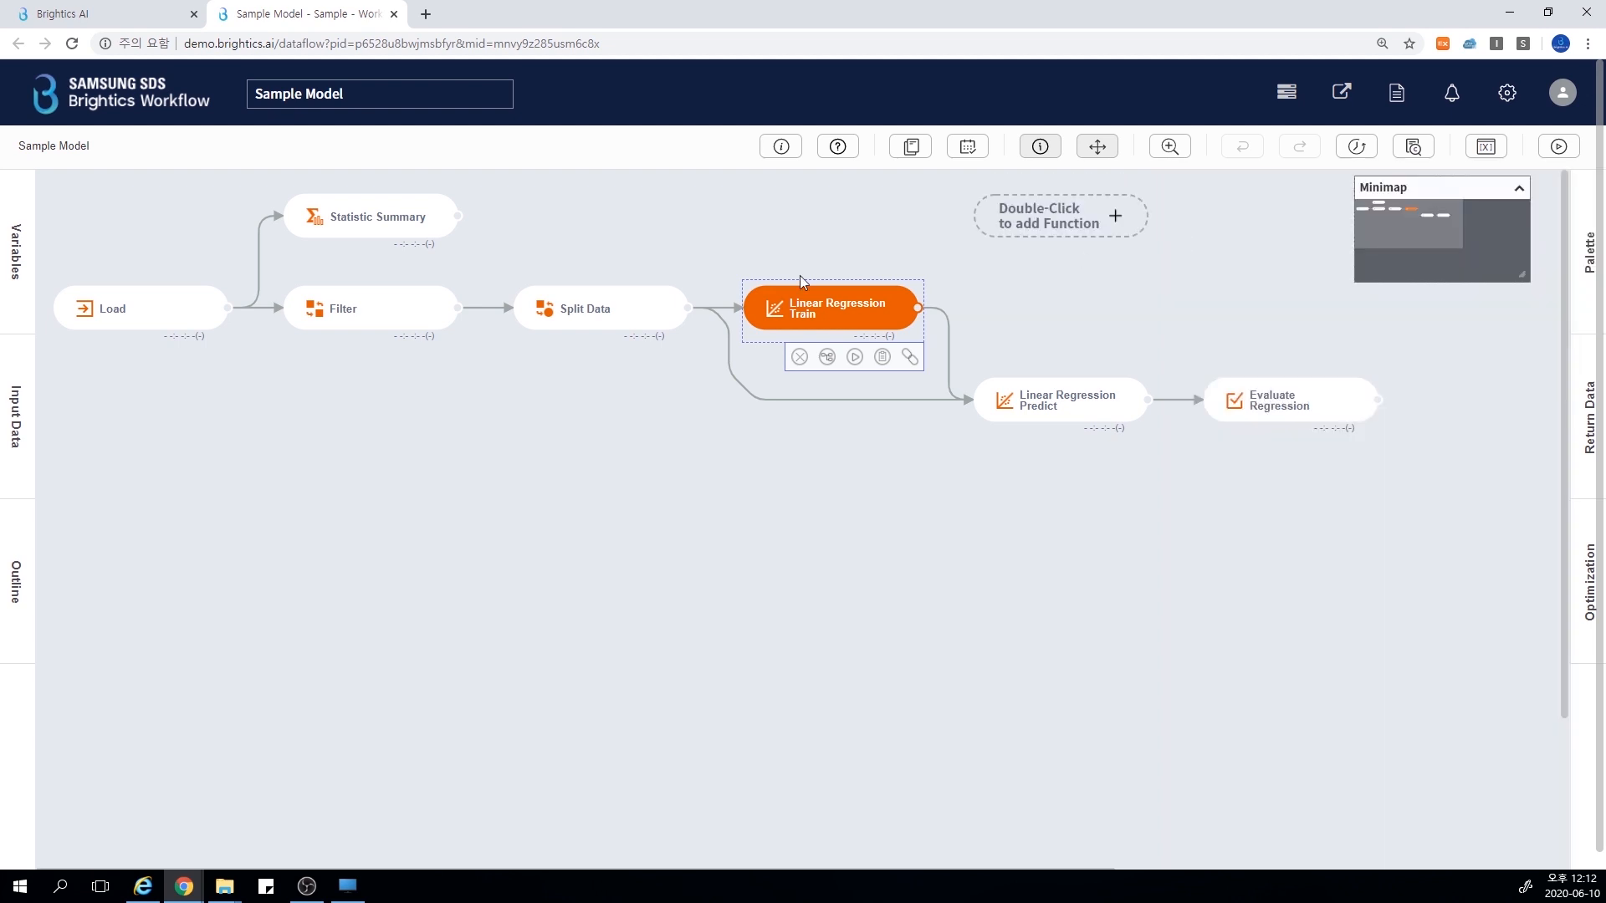
click(110, 307)
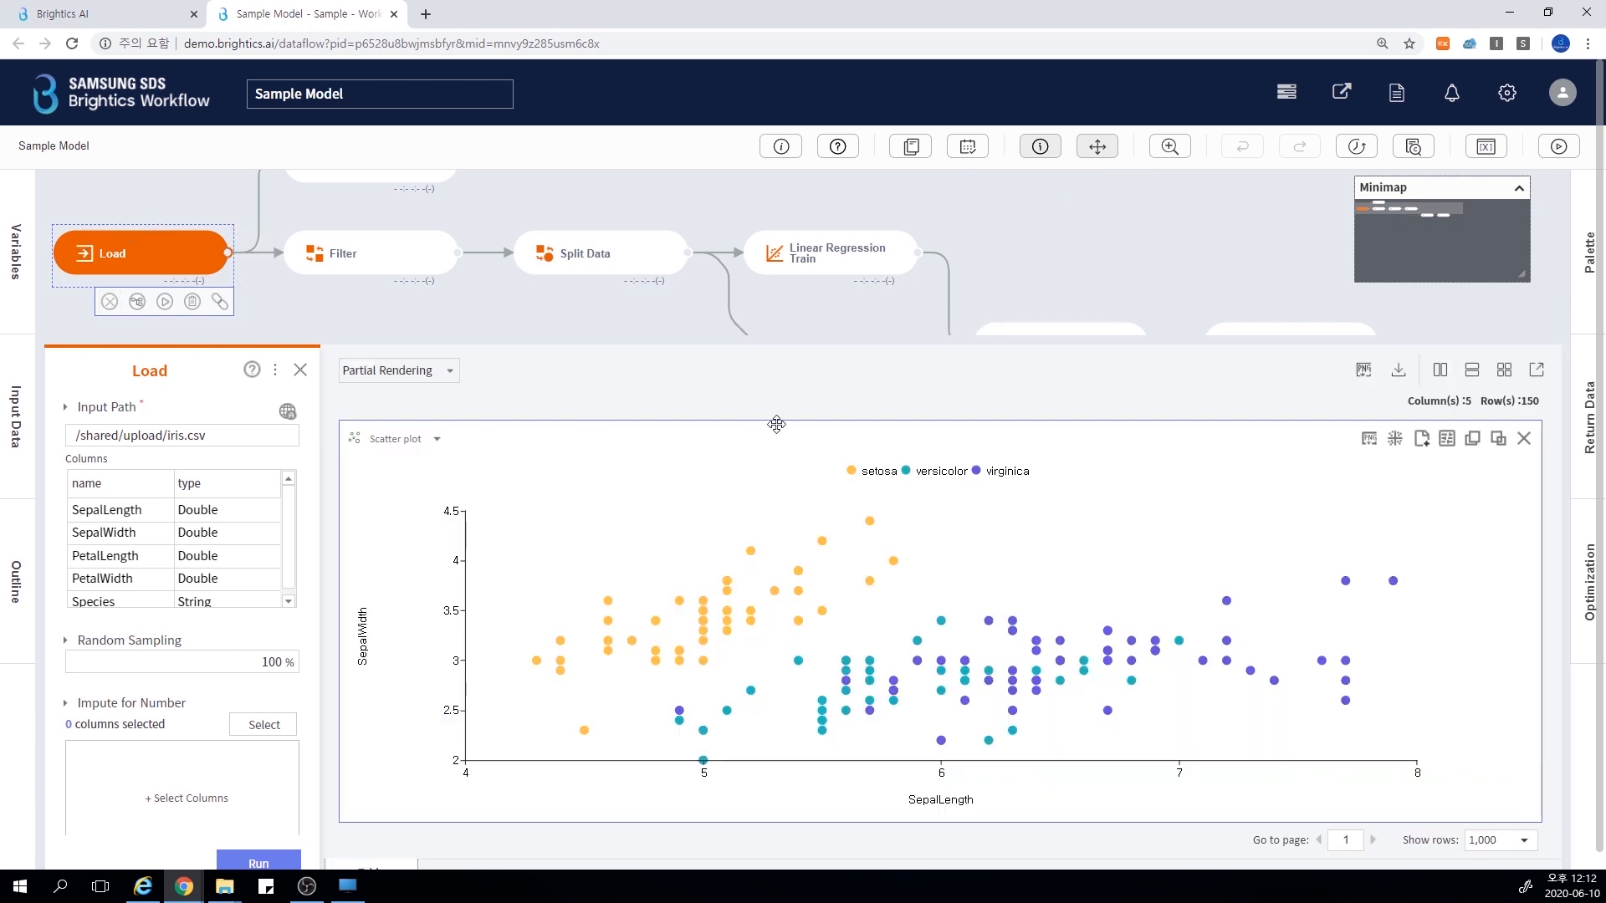
click(1425, 442)
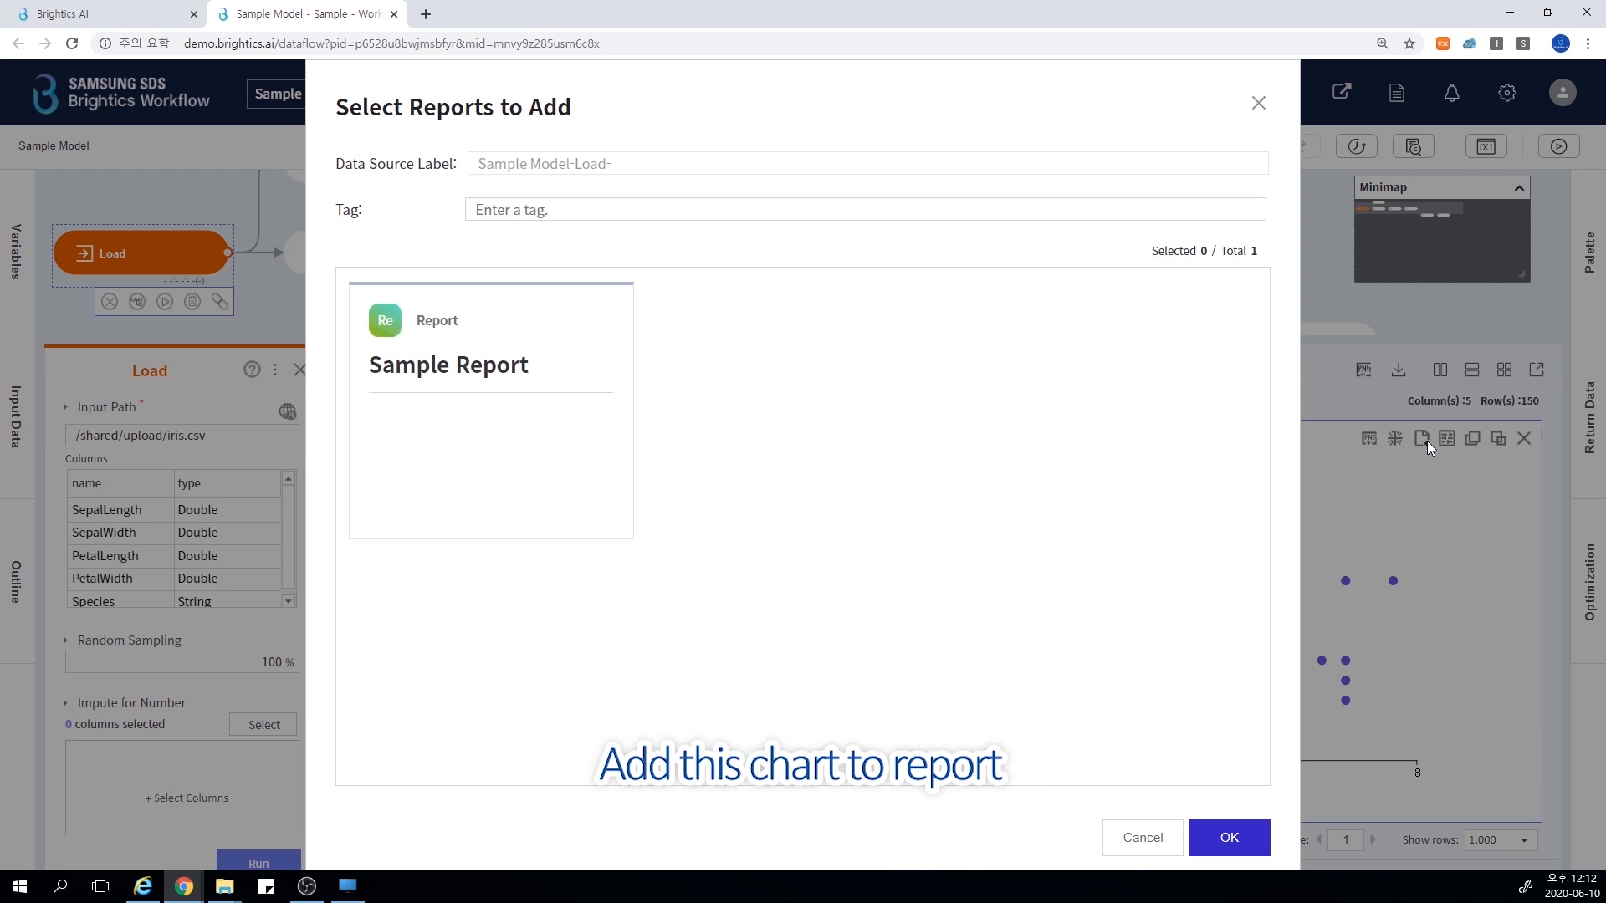
click(576, 447)
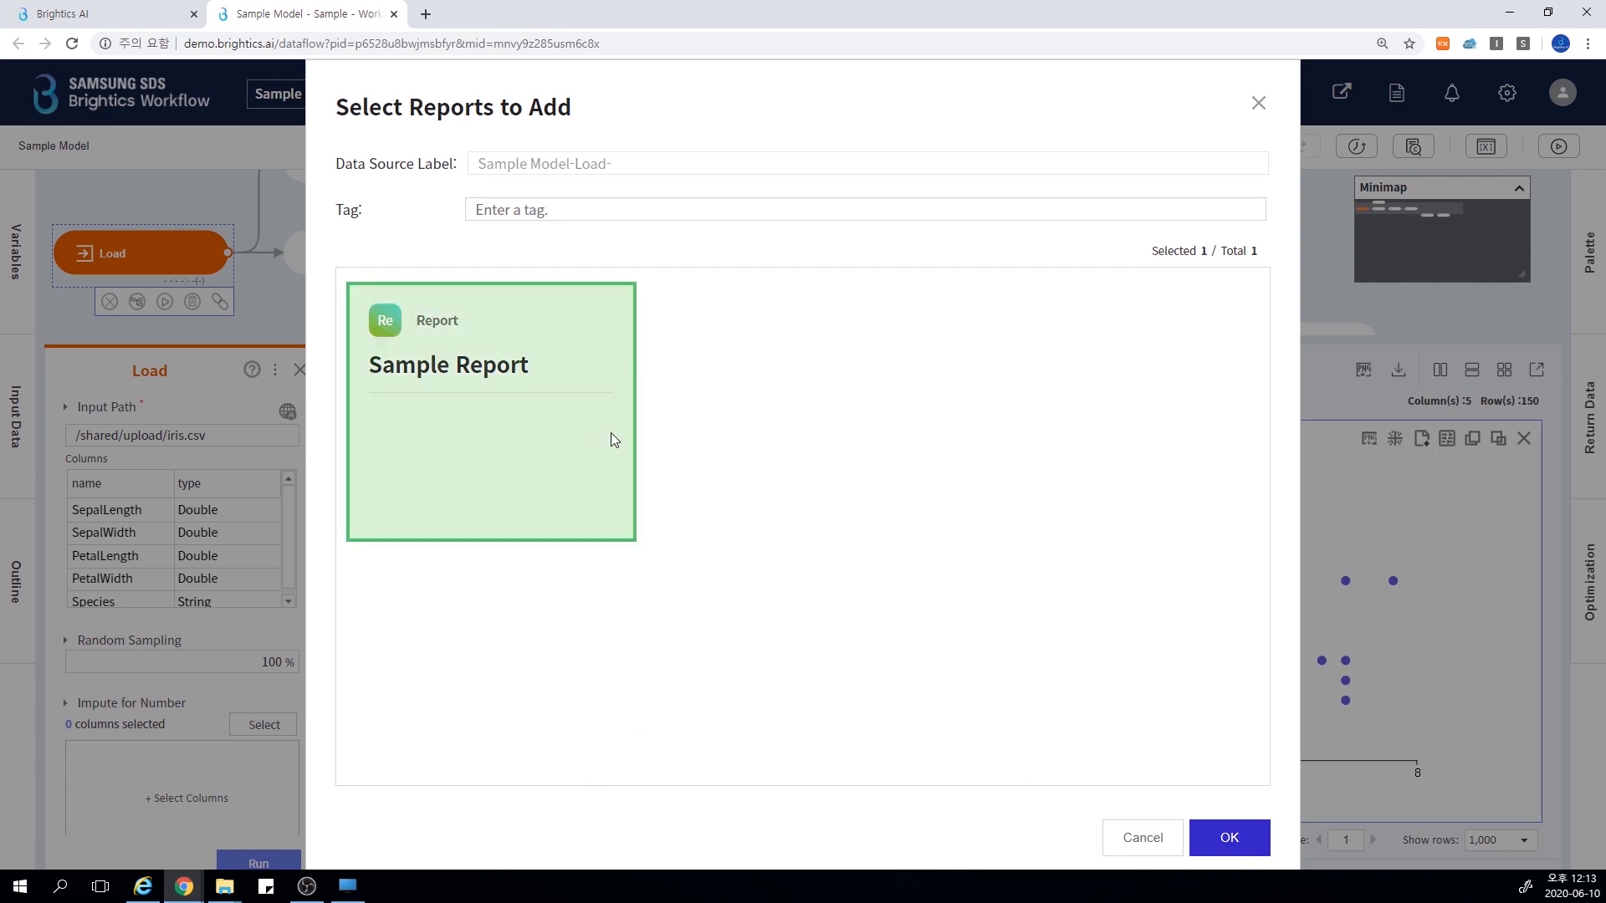
click(1255, 111)
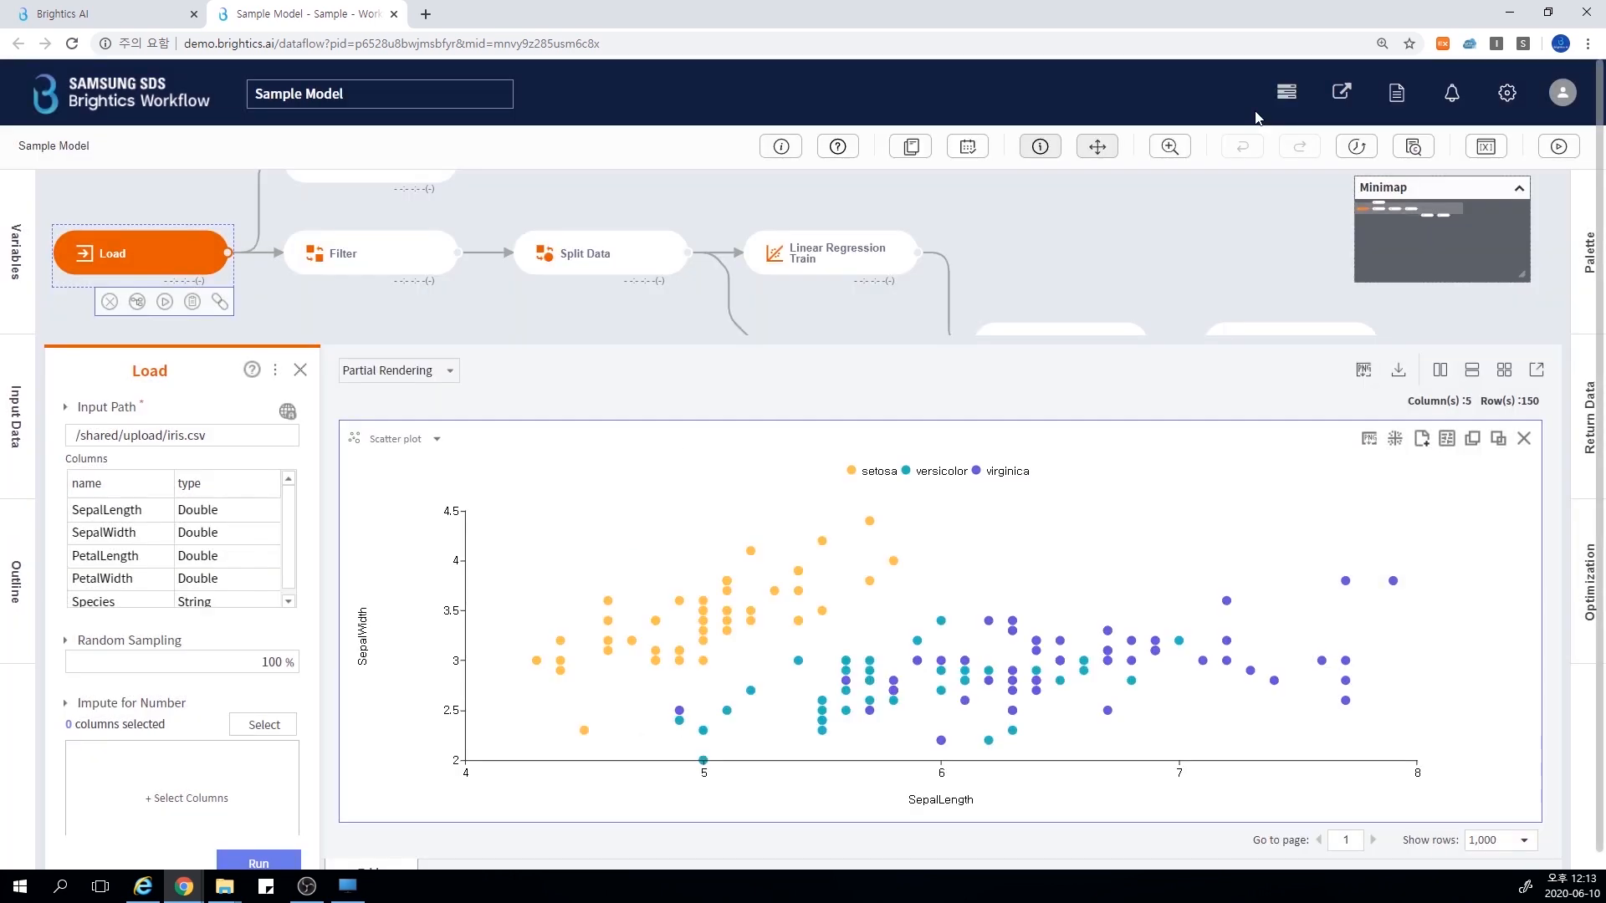
Examine the Linear Regression Train function's feature columns, label column, intercept and iteration parameters
click(869, 276)
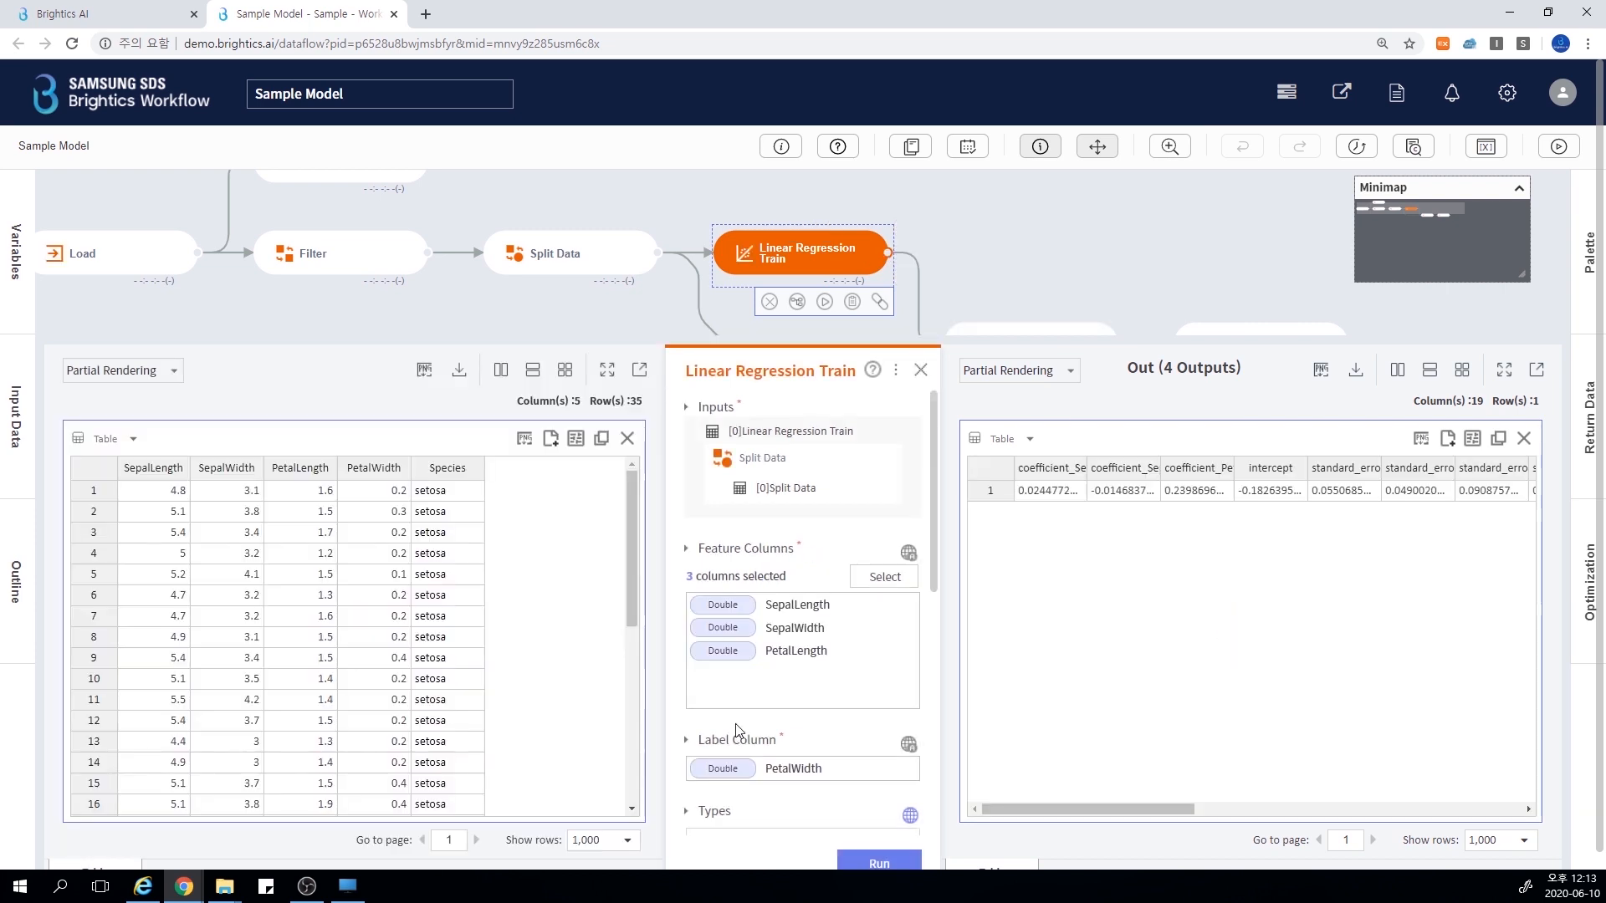
scroll(735, 719, down, 1)
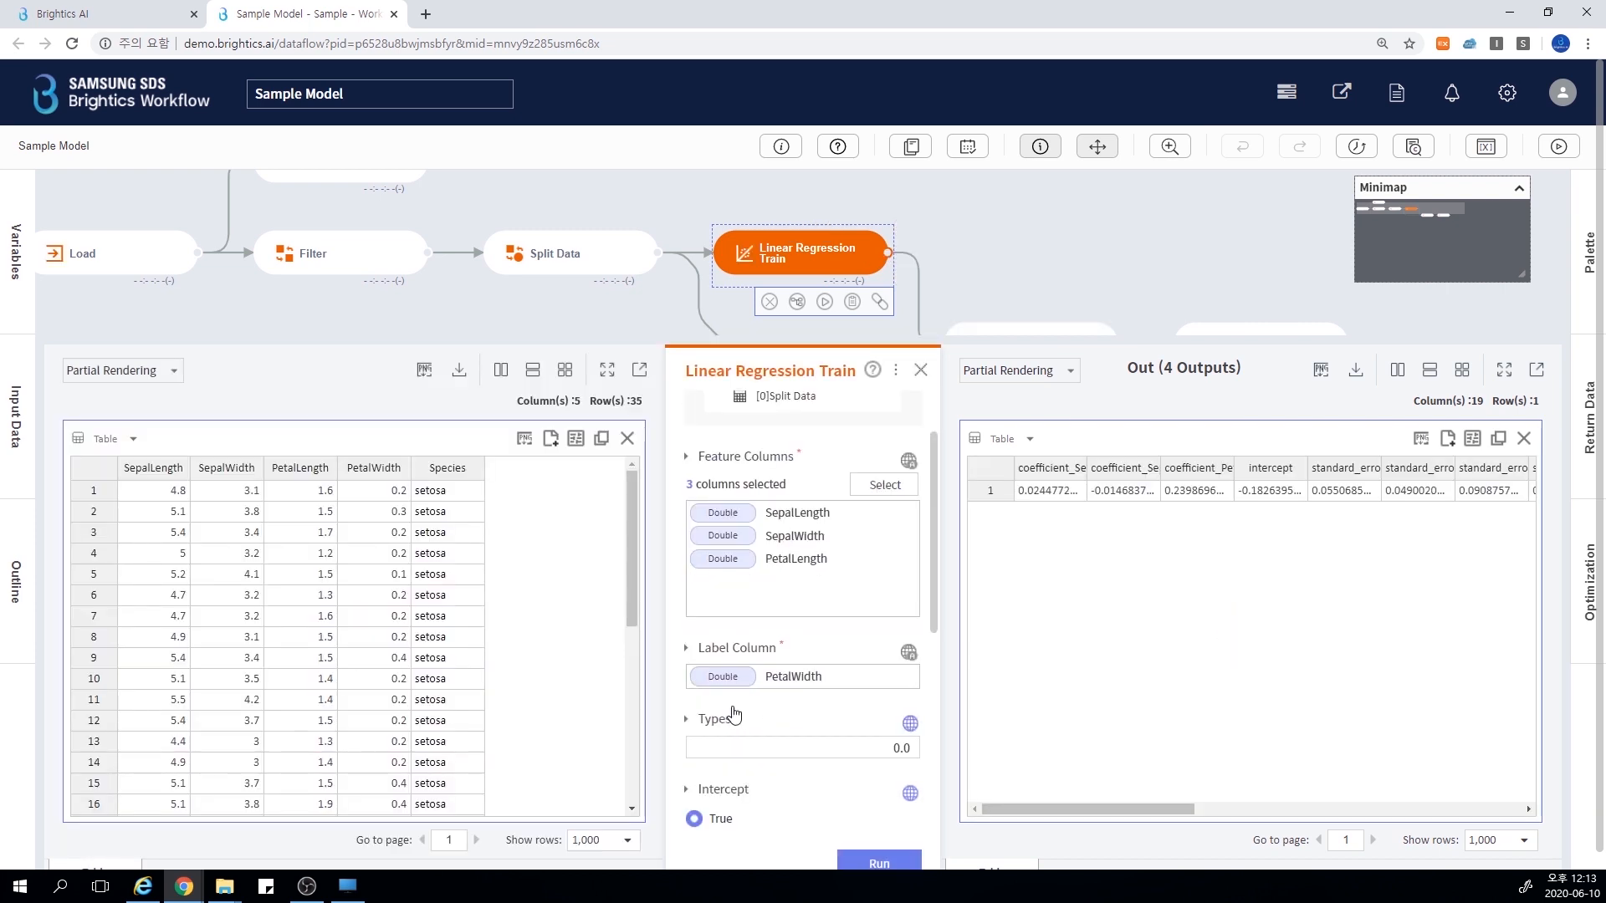
scroll(735, 712, down, 3)
scroll(802, 636, up, 1)
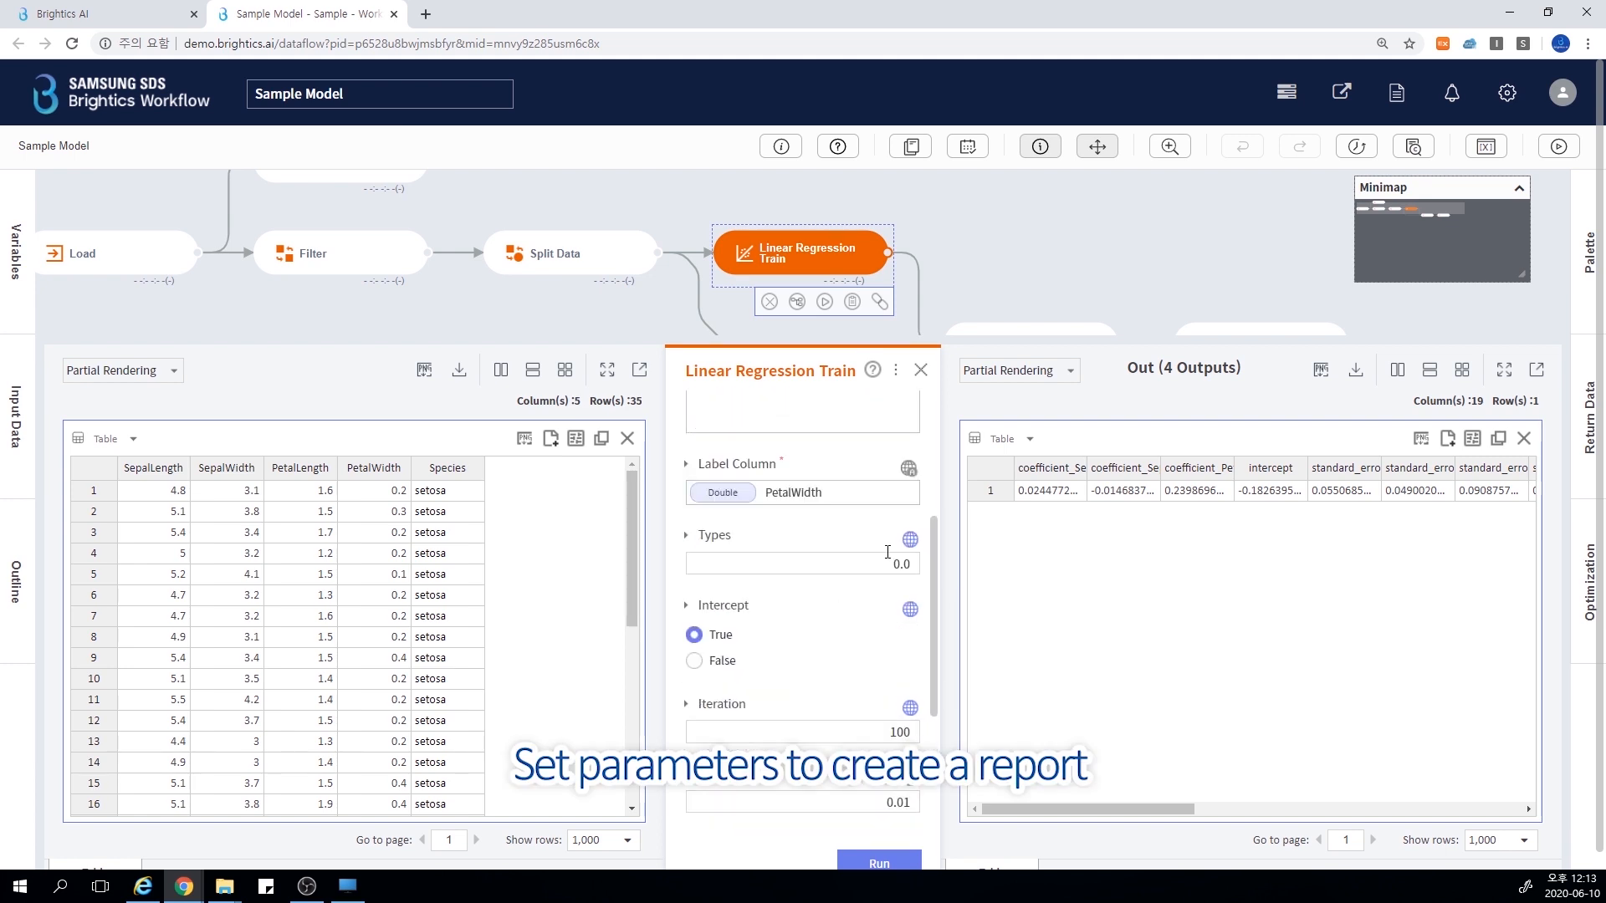
Close the Sample Model workflow and open Sample Report from the Sample project
click(393, 14)
scroll(740, 475, up, 10)
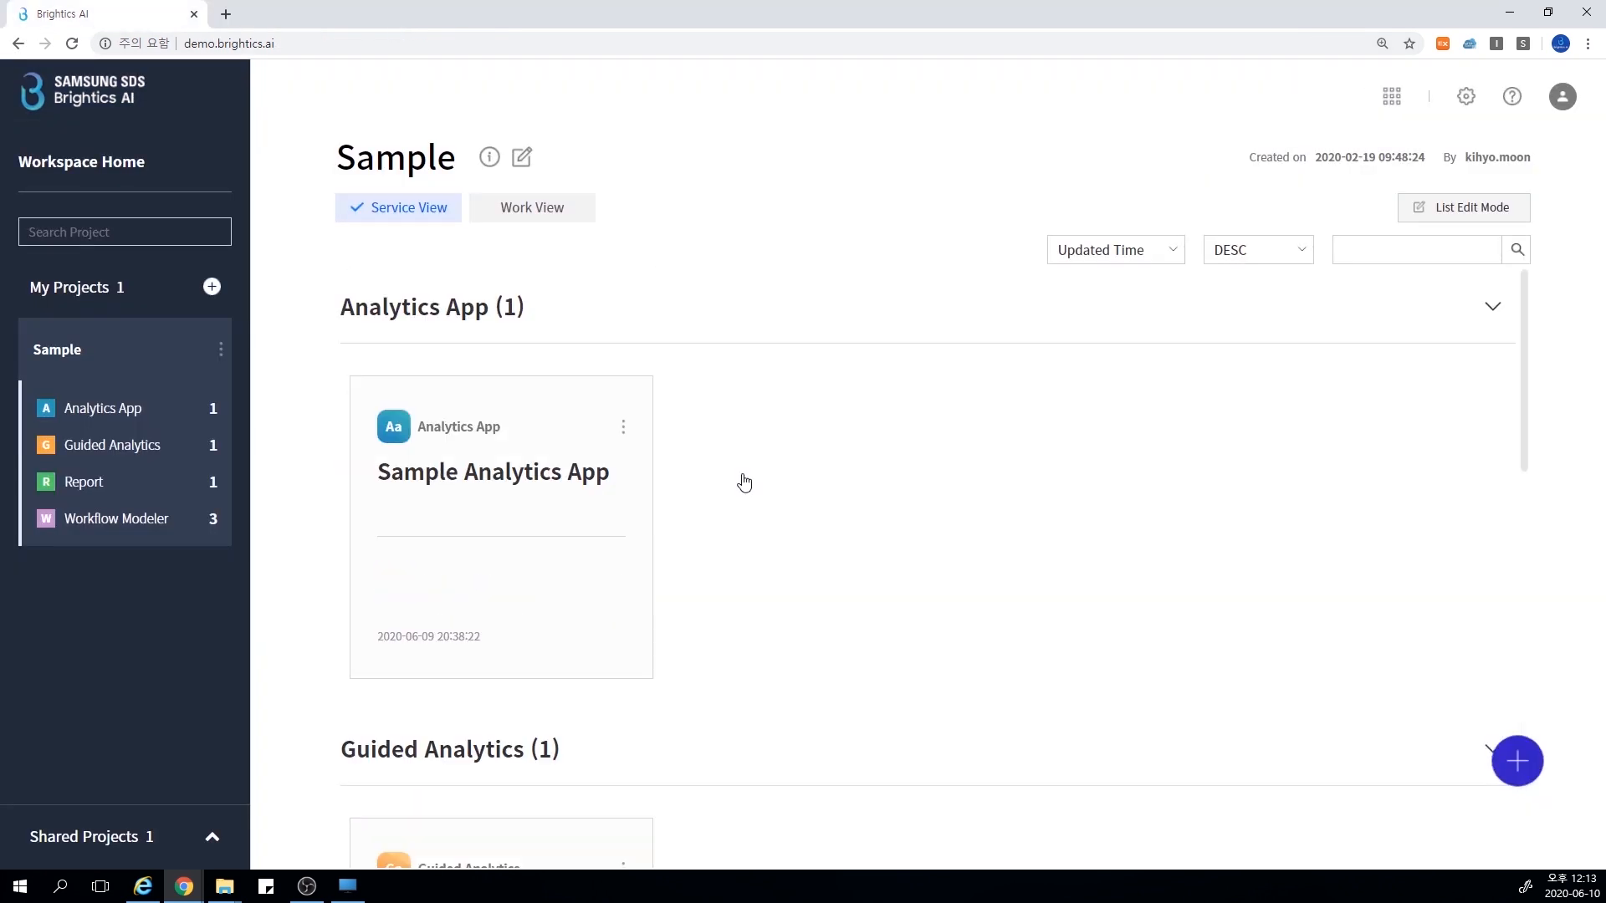
scroll(762, 516, down, 1)
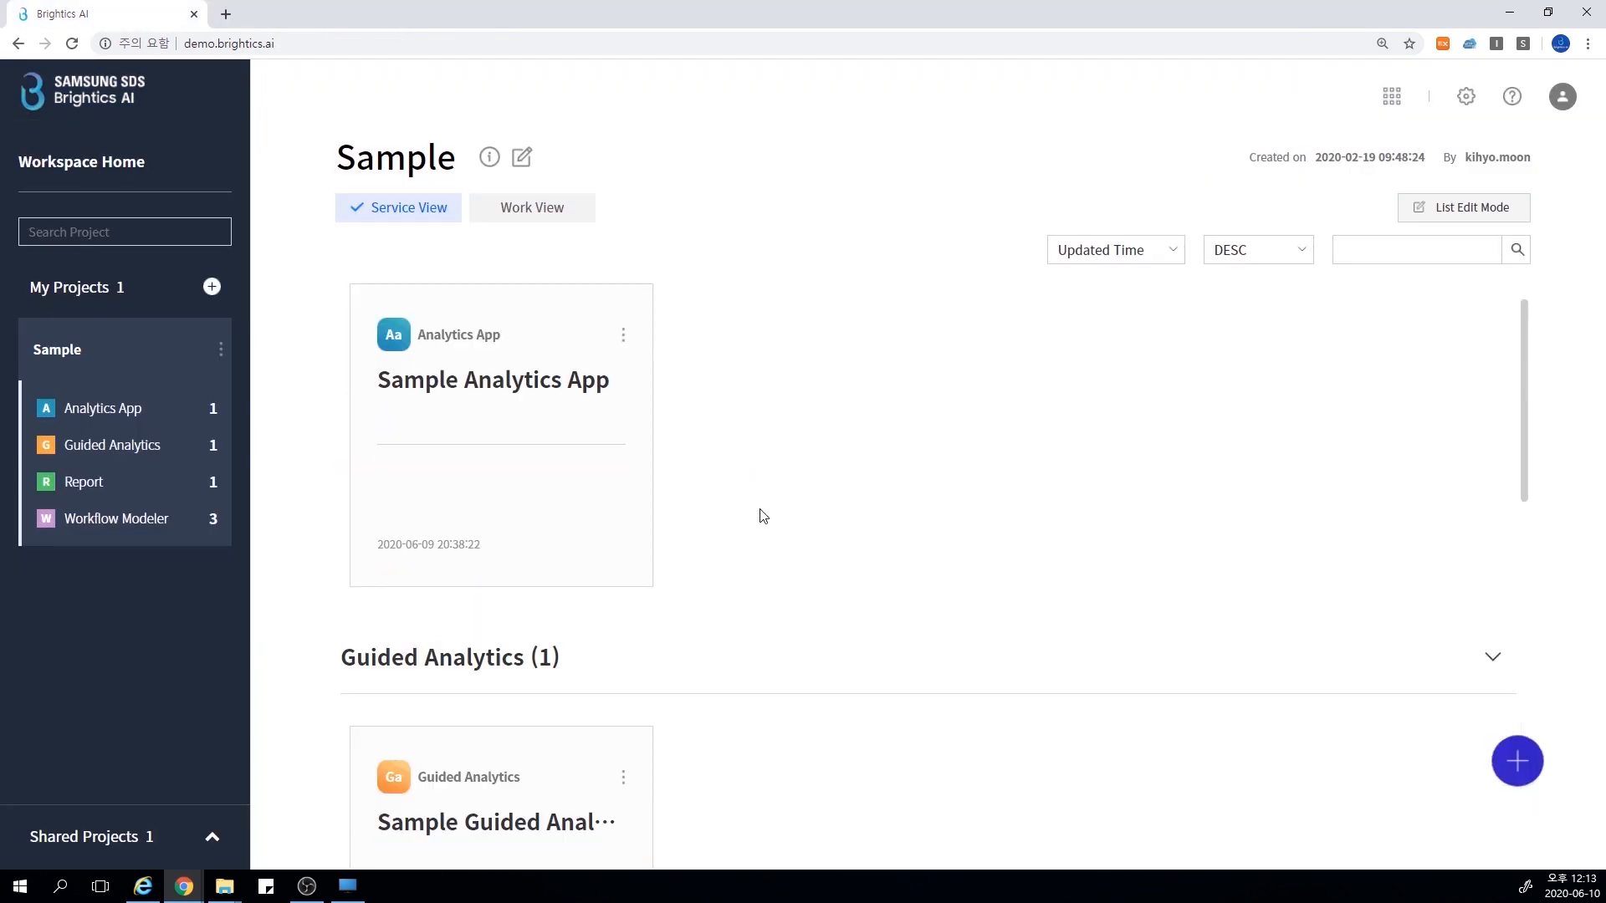
scroll(763, 516, down, 7)
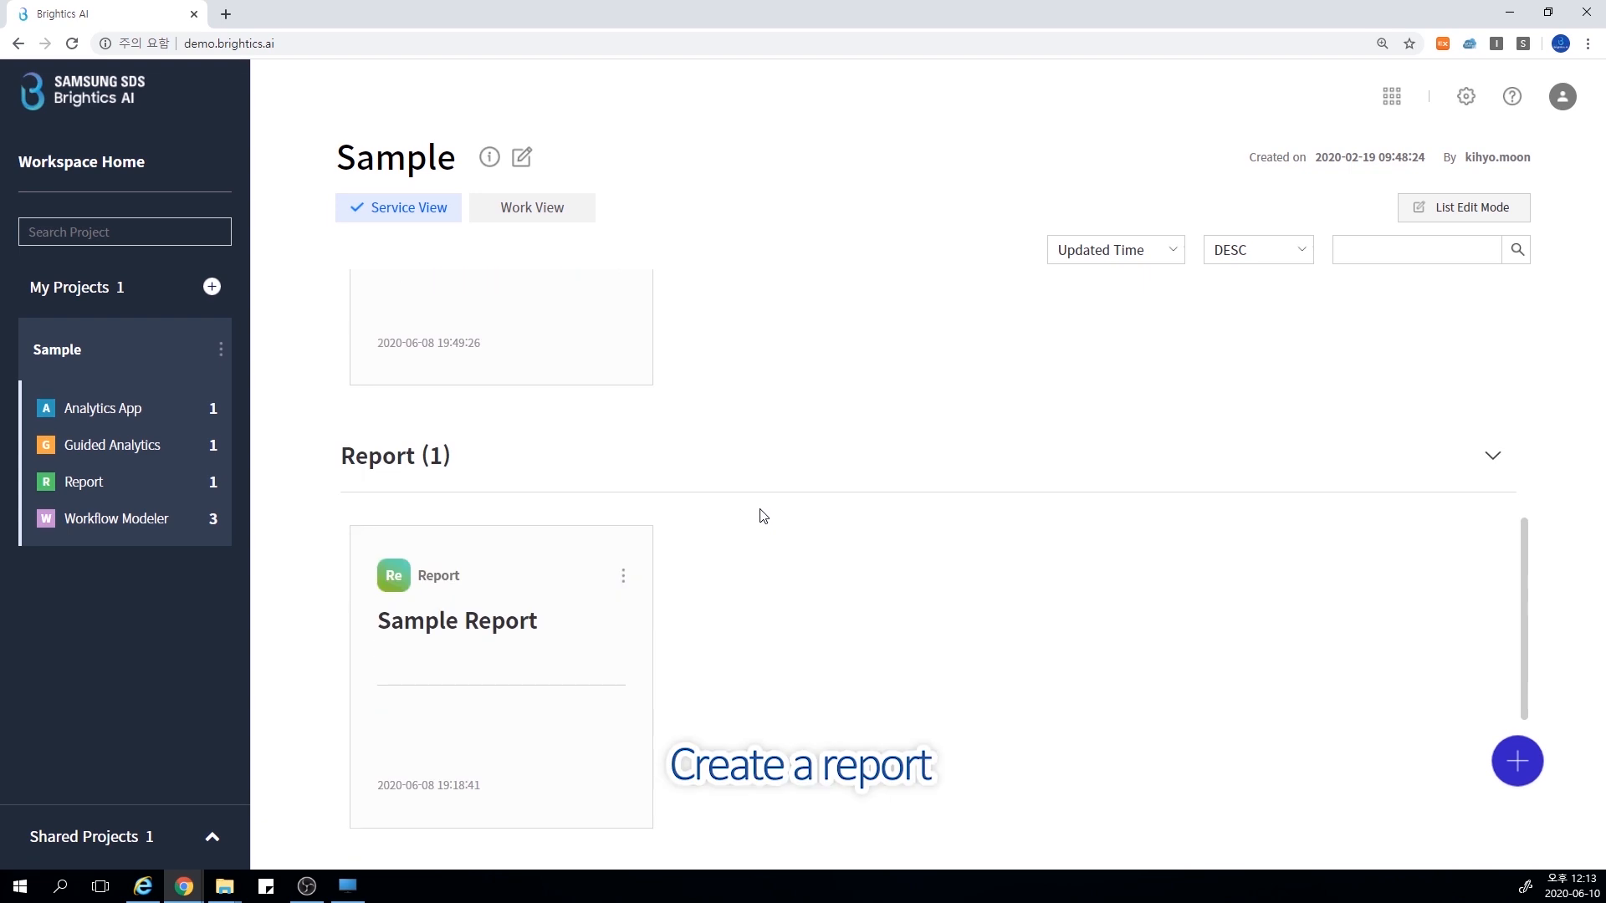
click(498, 635)
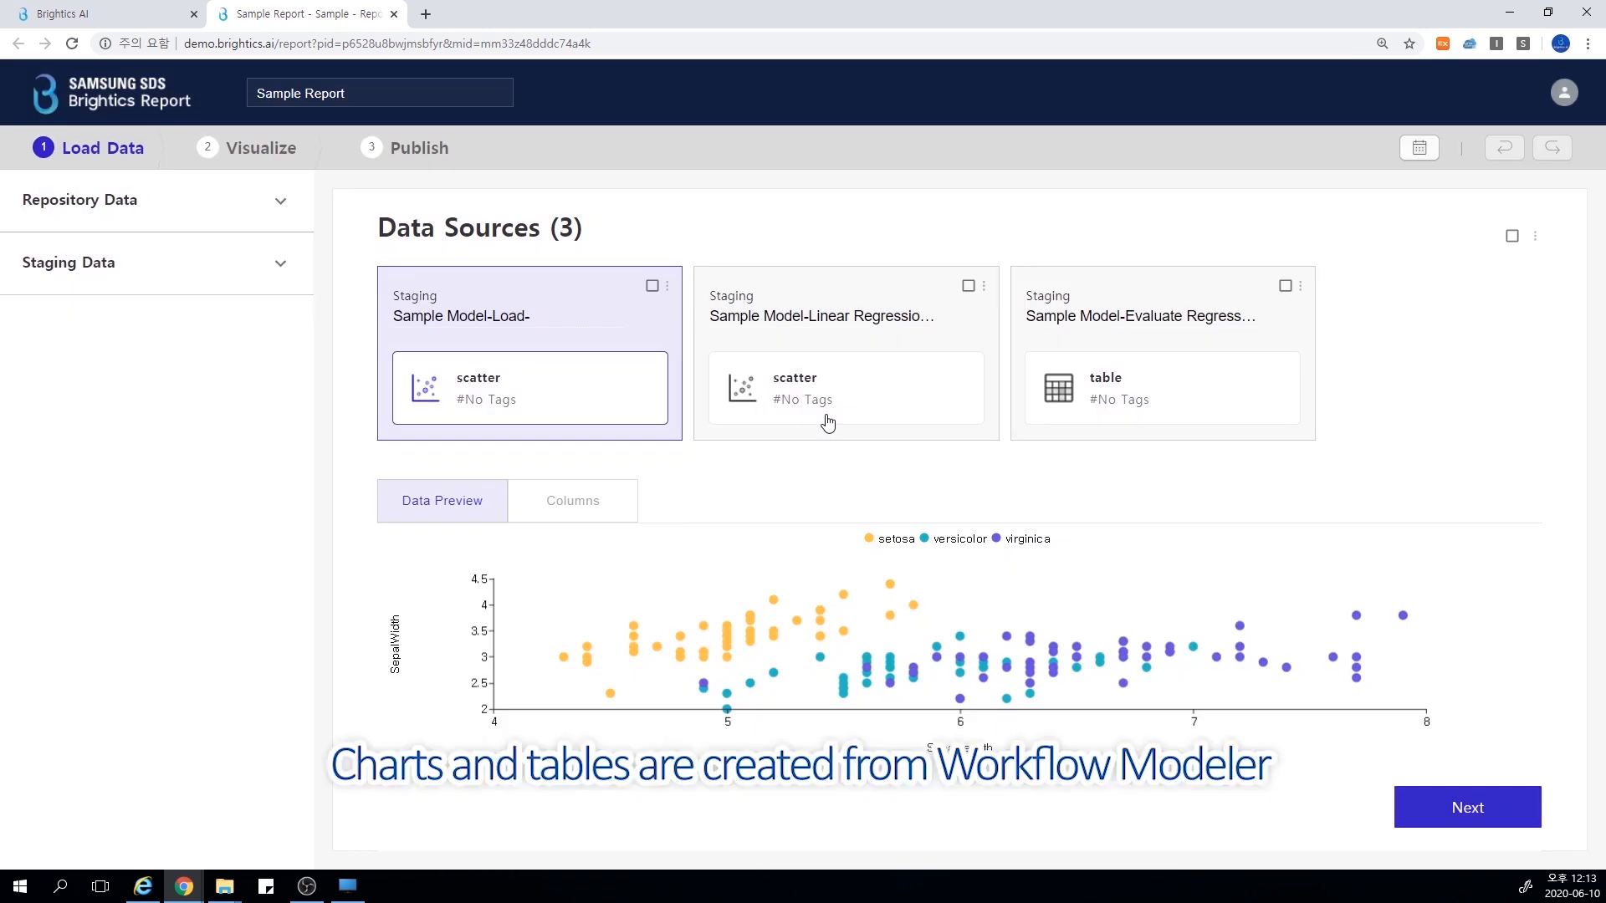
Preview the report's Linear Regression scatter and Evaluate Regression table data sources, and view their visualized page layout
click(827, 422)
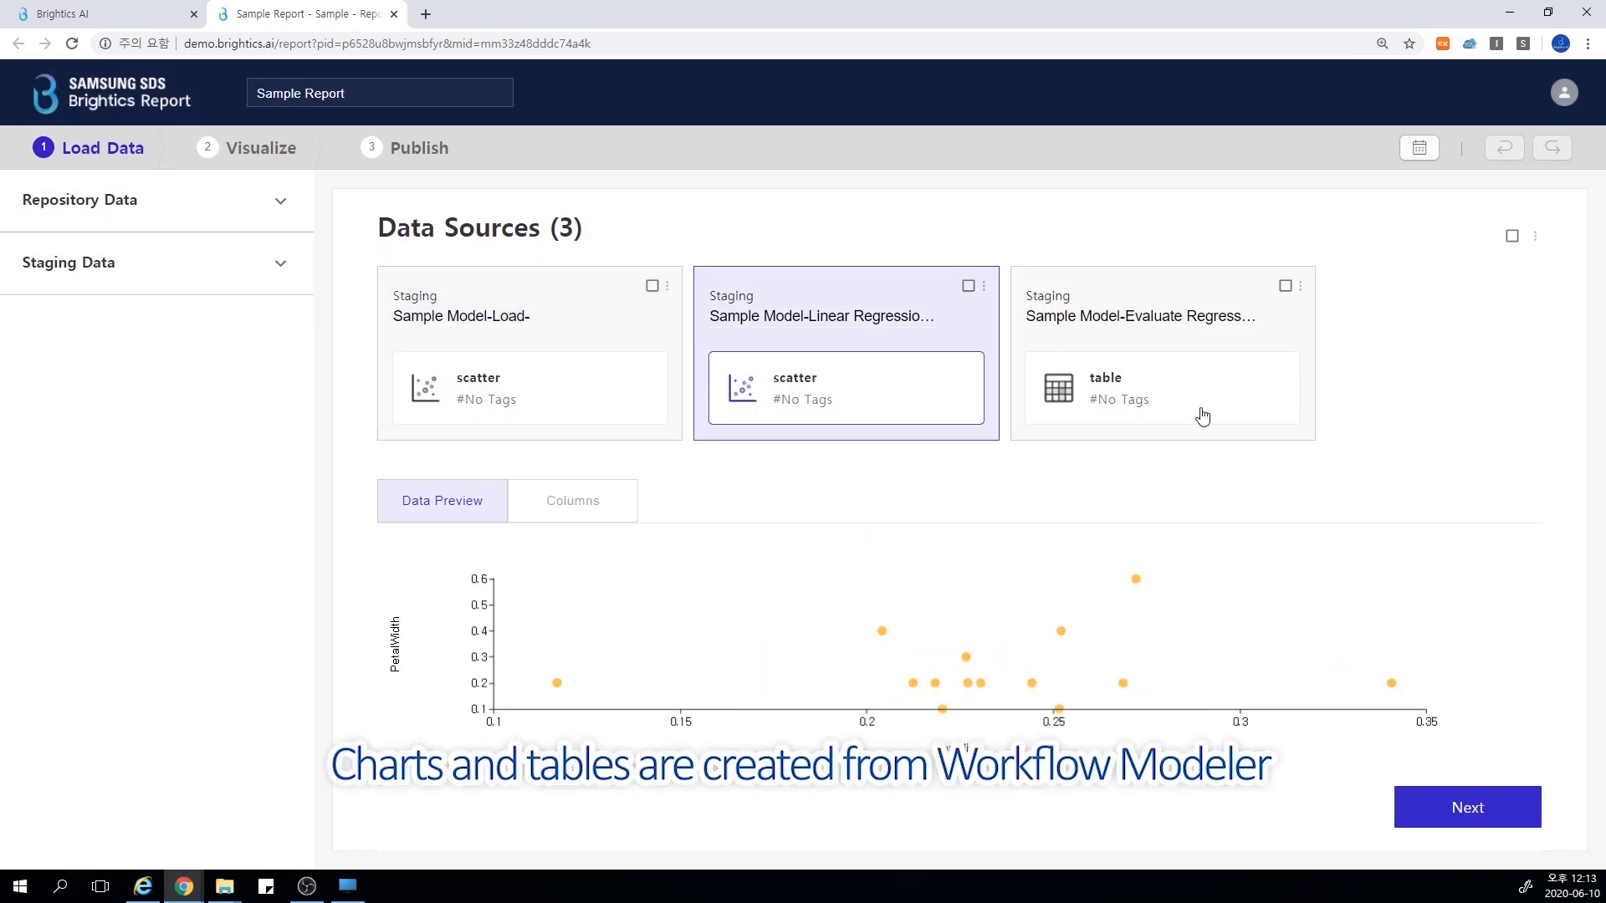
click(1202, 416)
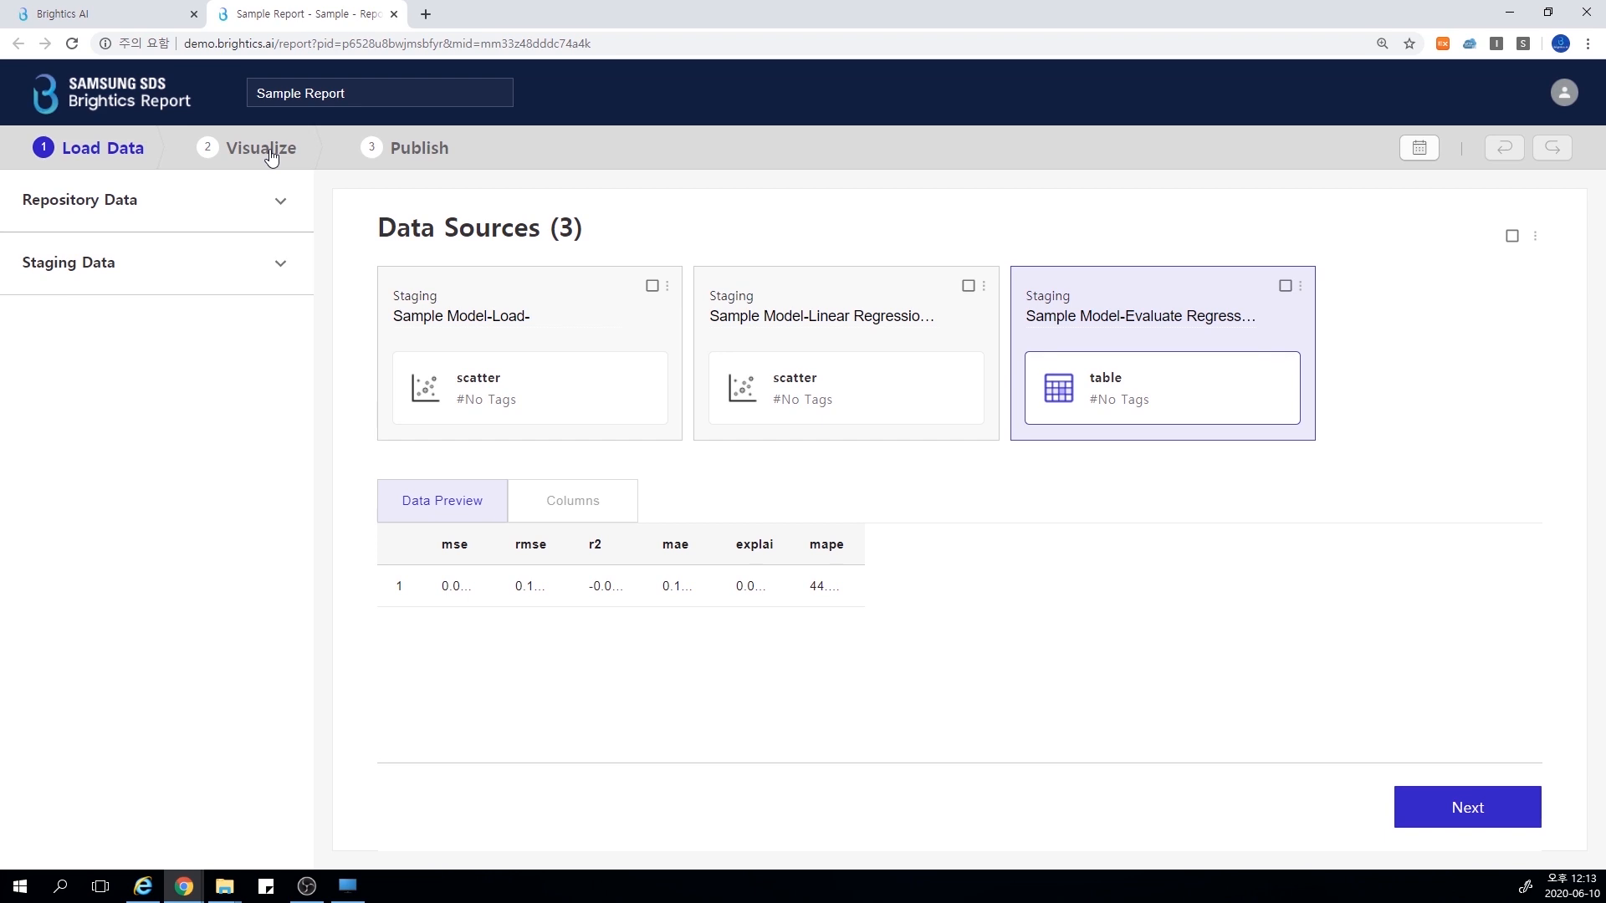
click(270, 157)
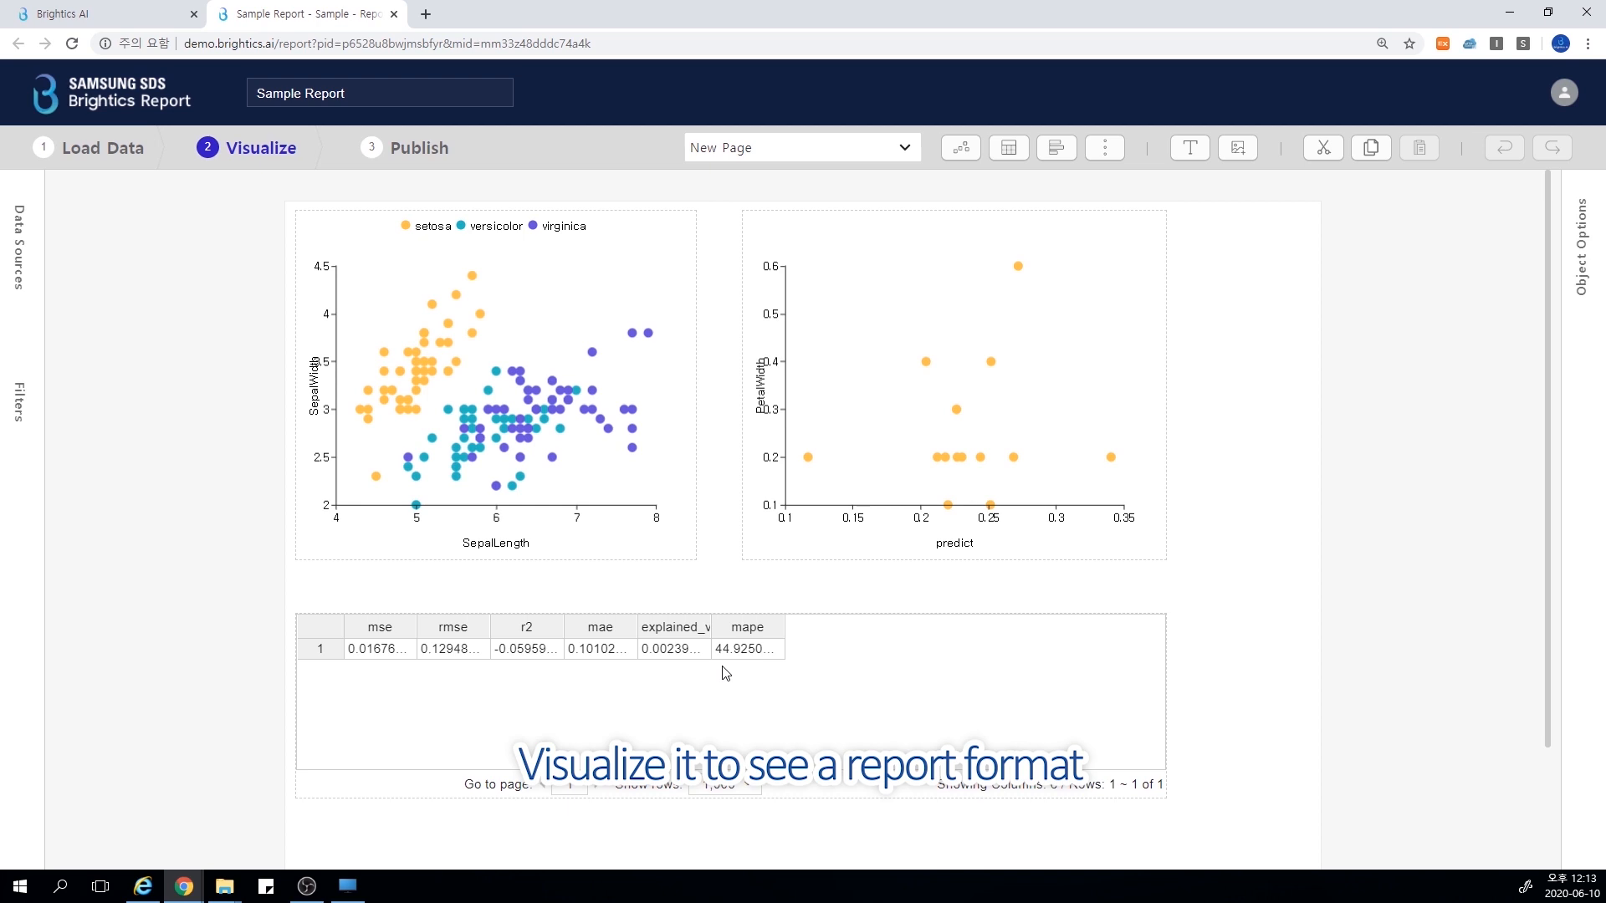
Go to the report's publishing stage, copy the link of the published Test 2 report and open a new browser tab
click(419, 148)
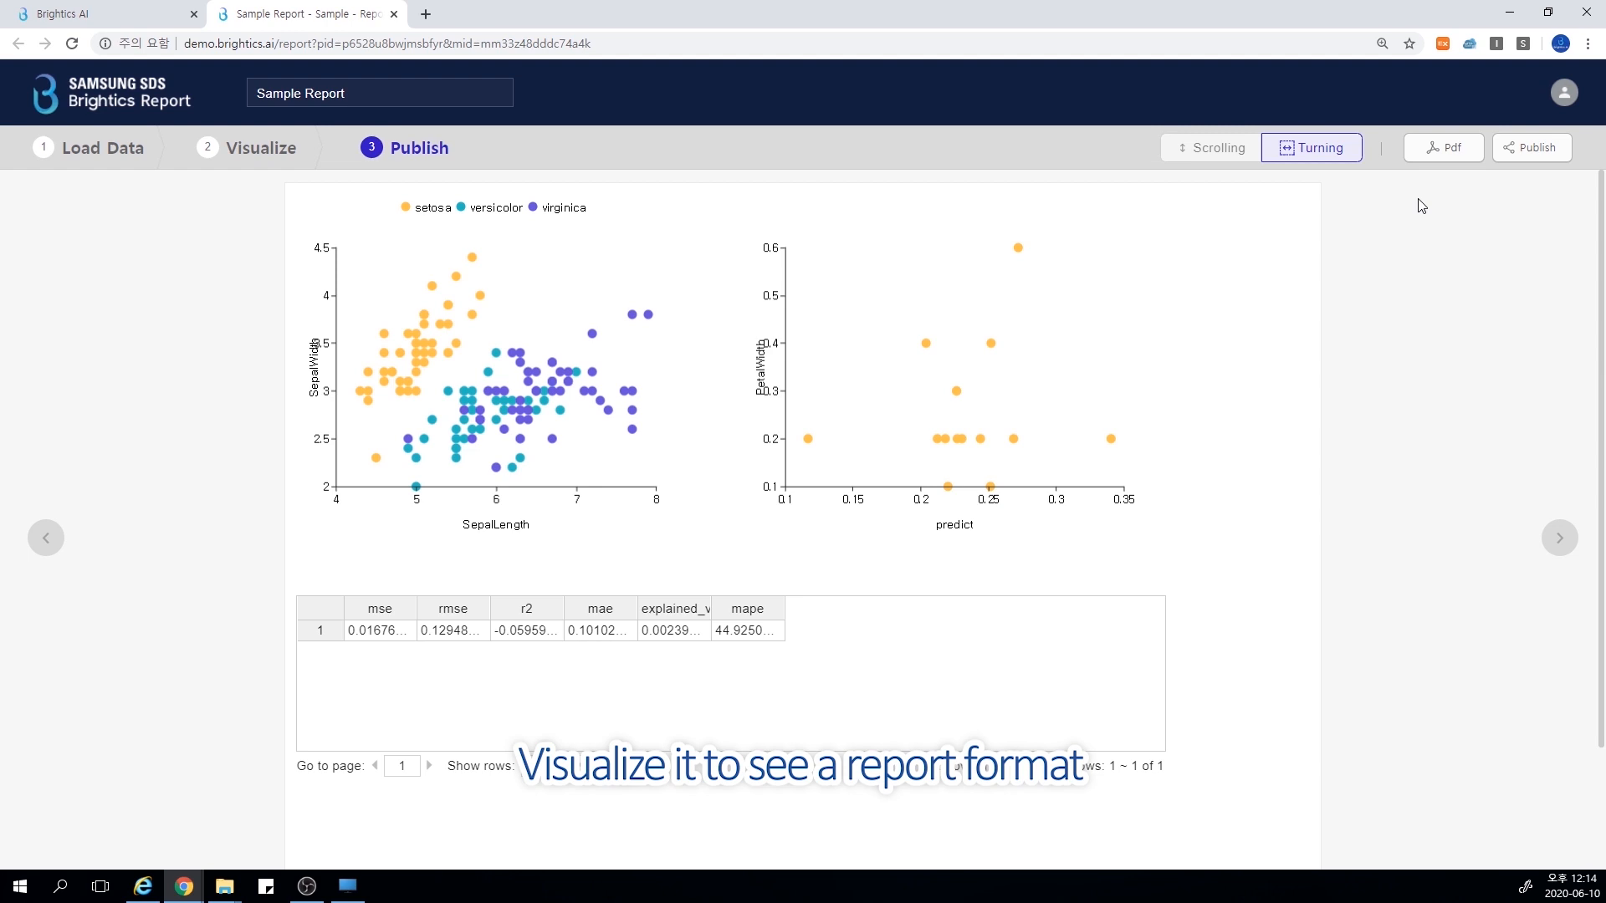
click(1533, 149)
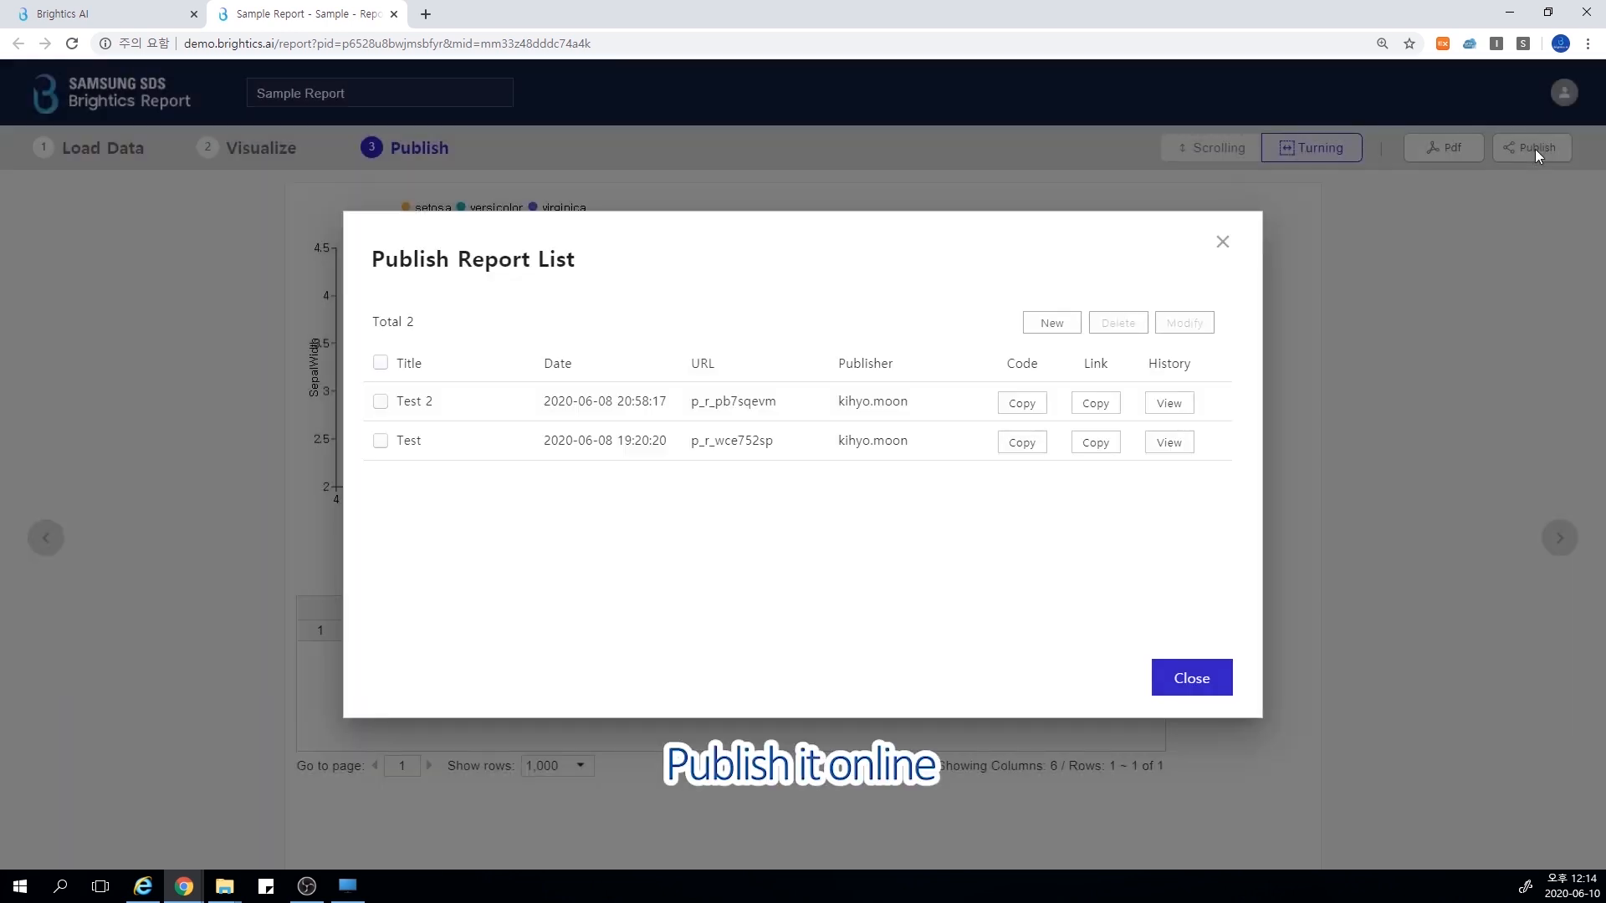
click(1095, 403)
click(962, 541)
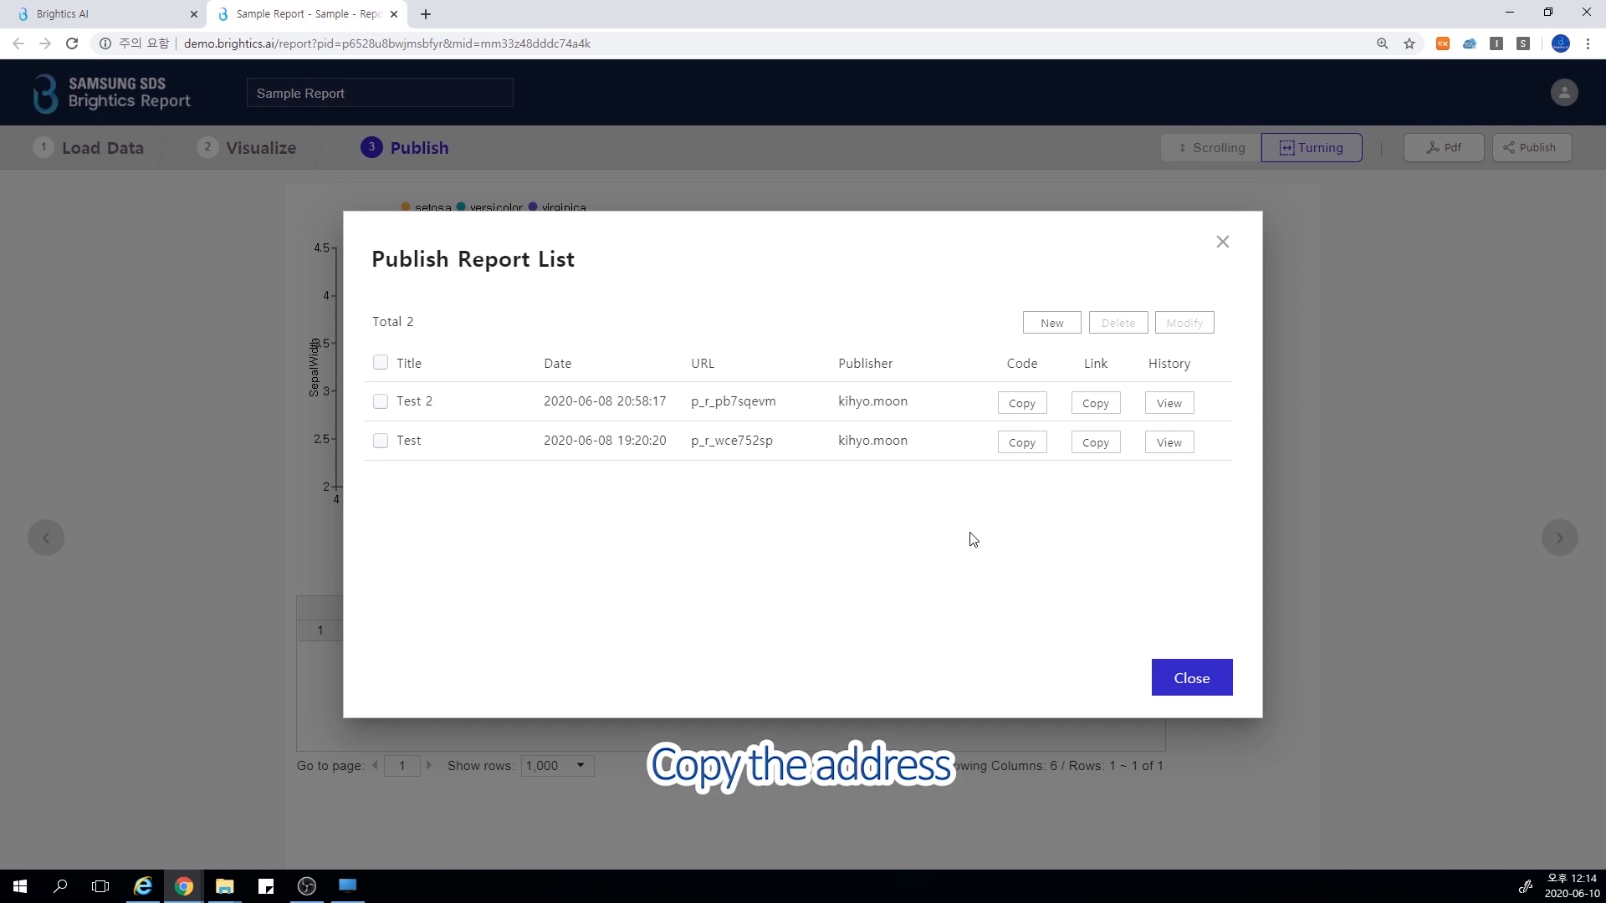
click(426, 15)
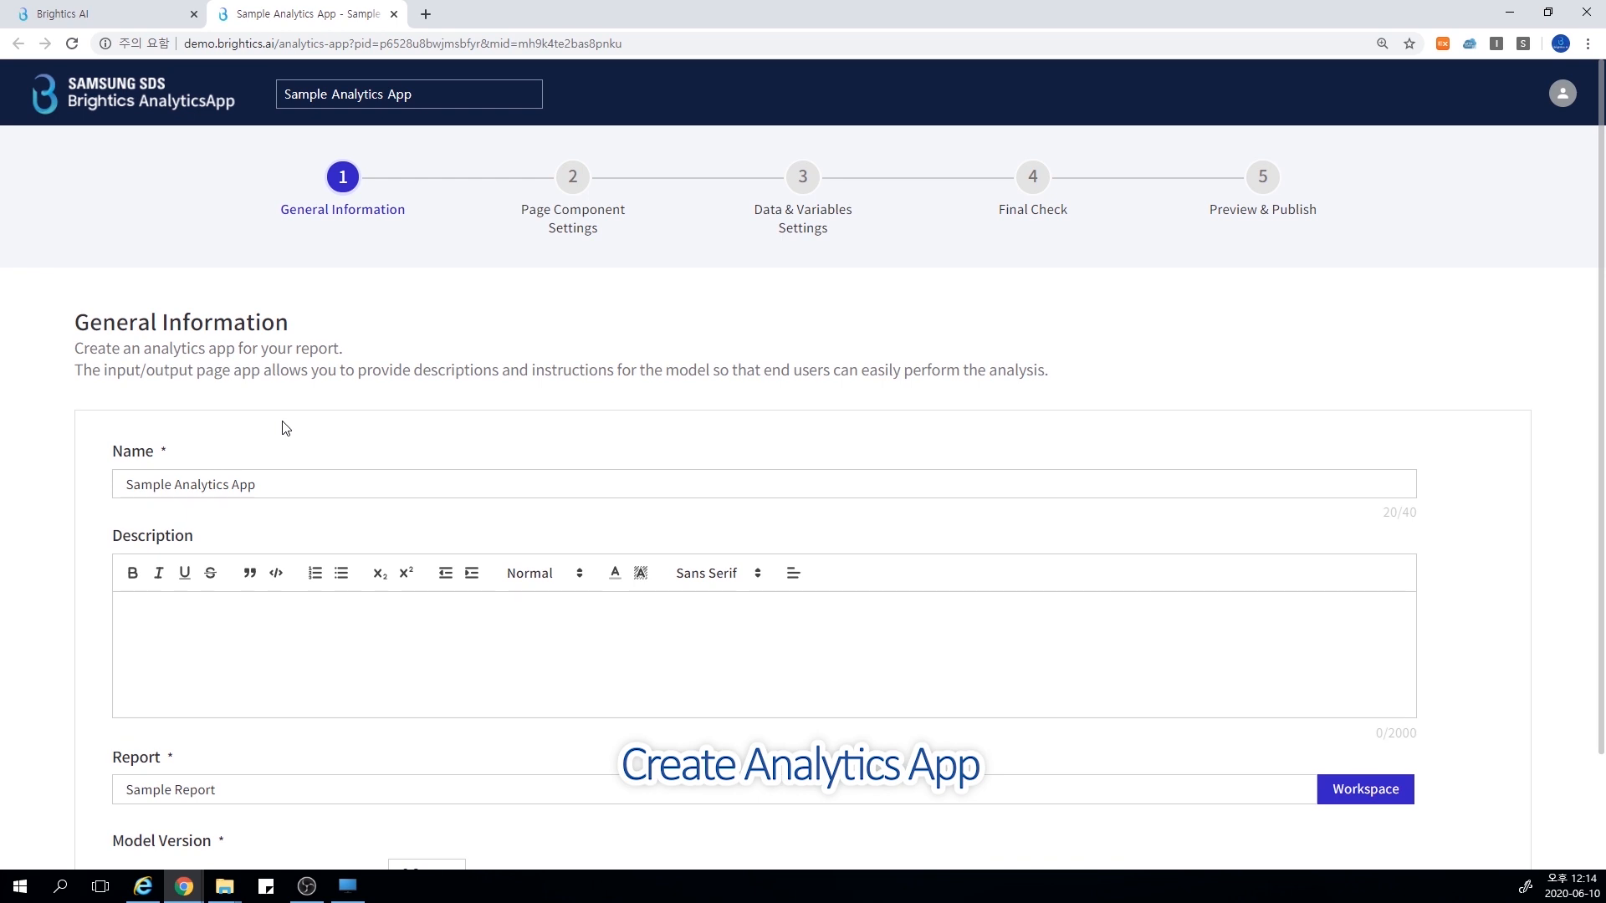
Review the Sample Analytics App's general information, including report and model version, and its page component settings
scroll(286, 428, down, 2)
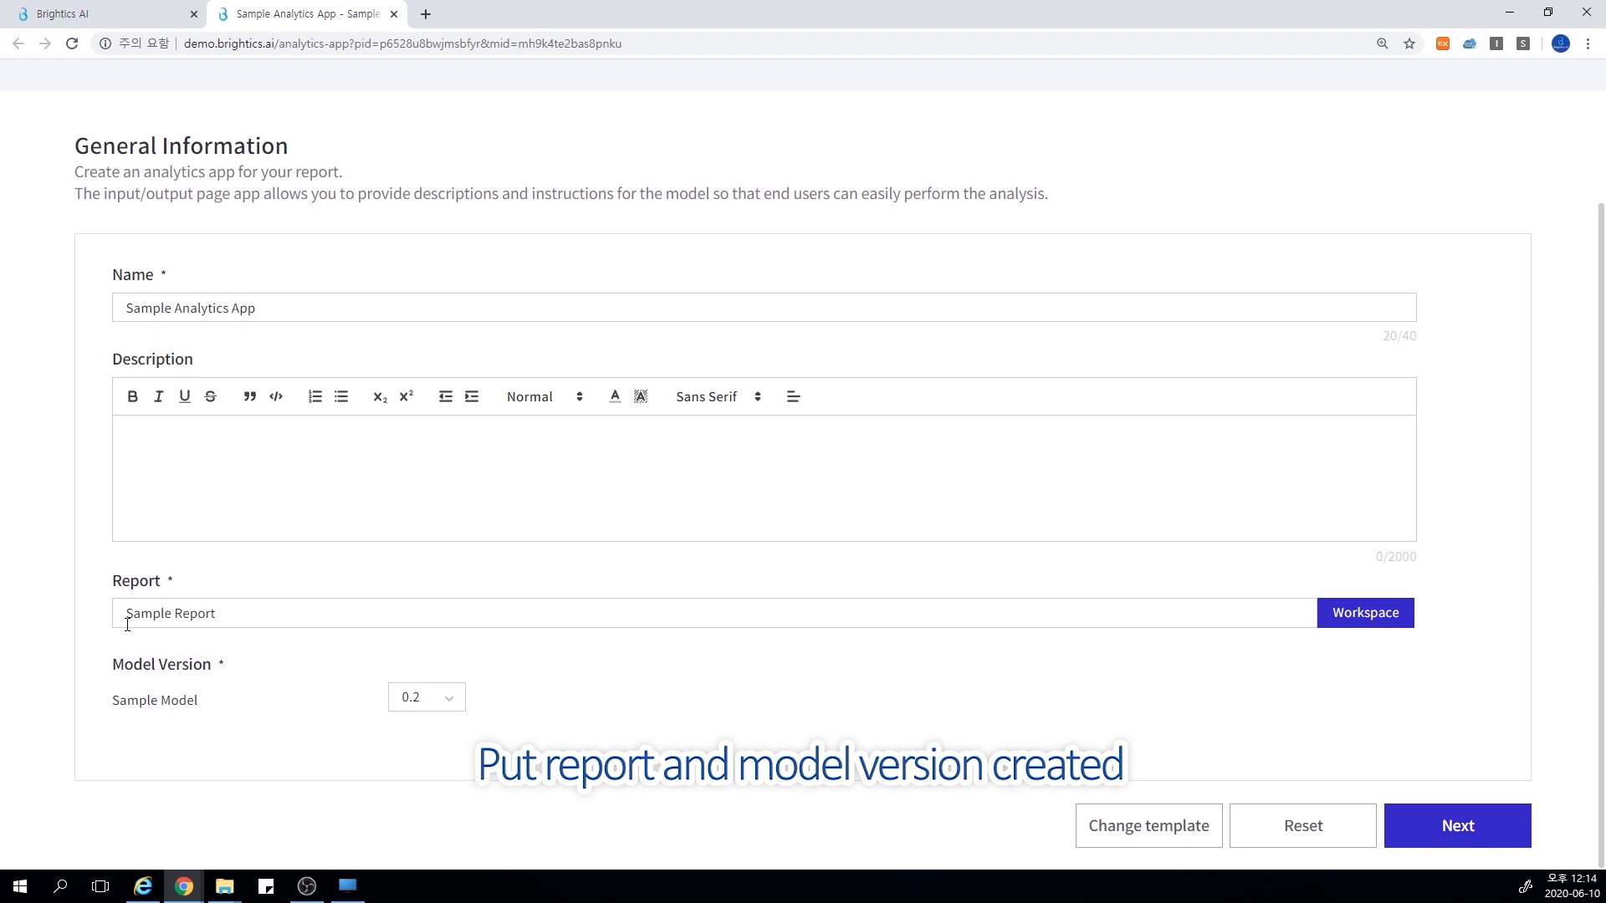
scroll(286, 491, up, 2)
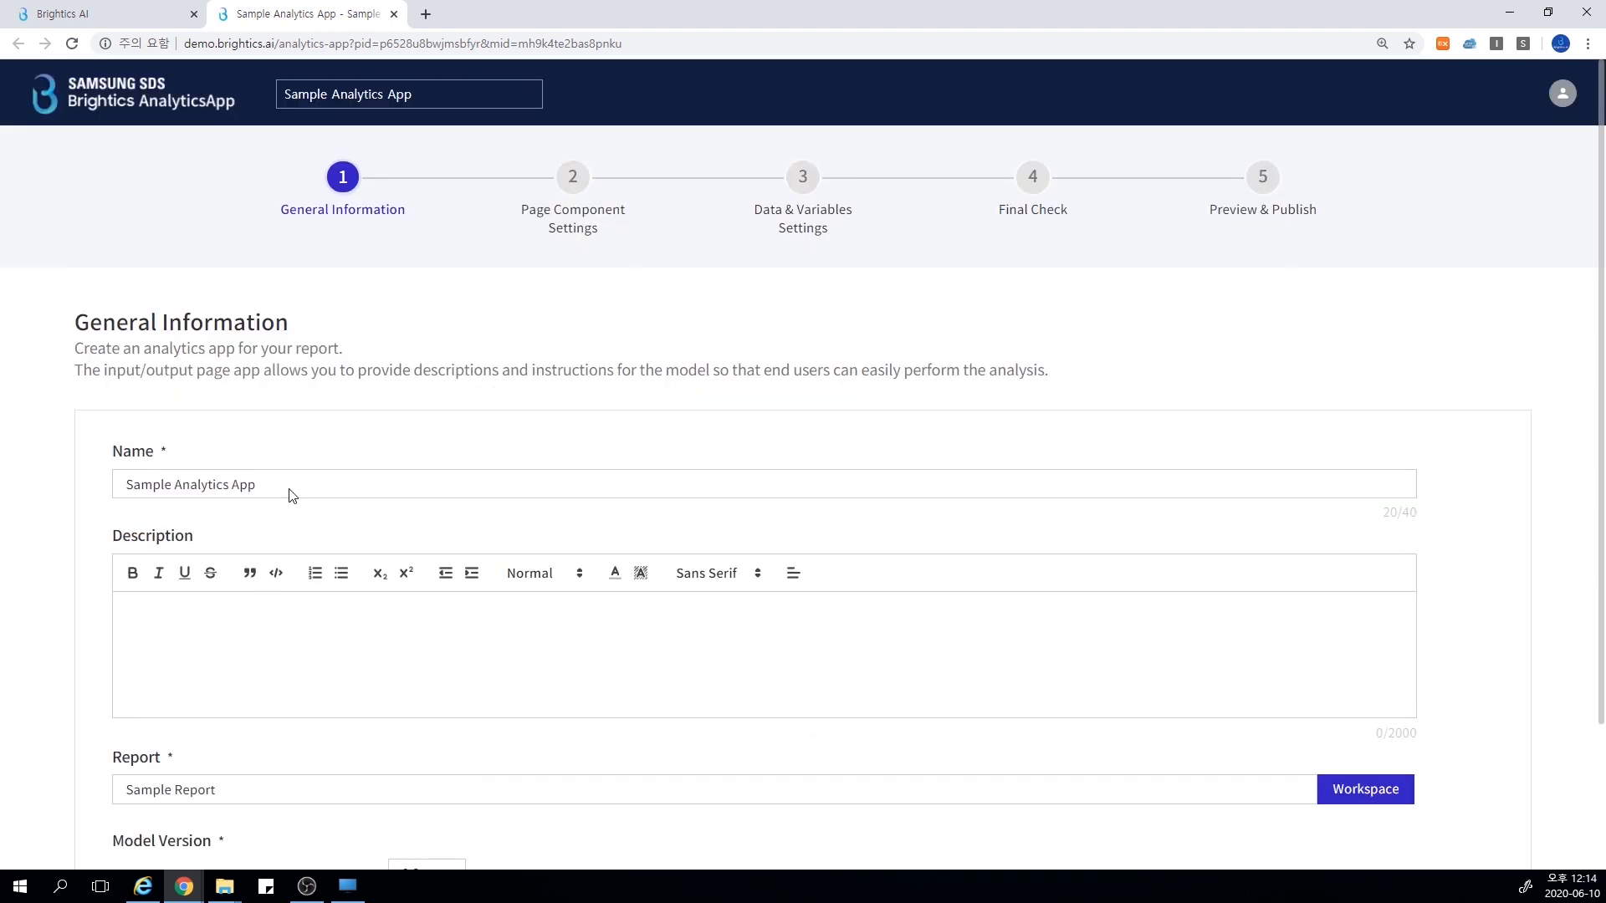
click(573, 178)
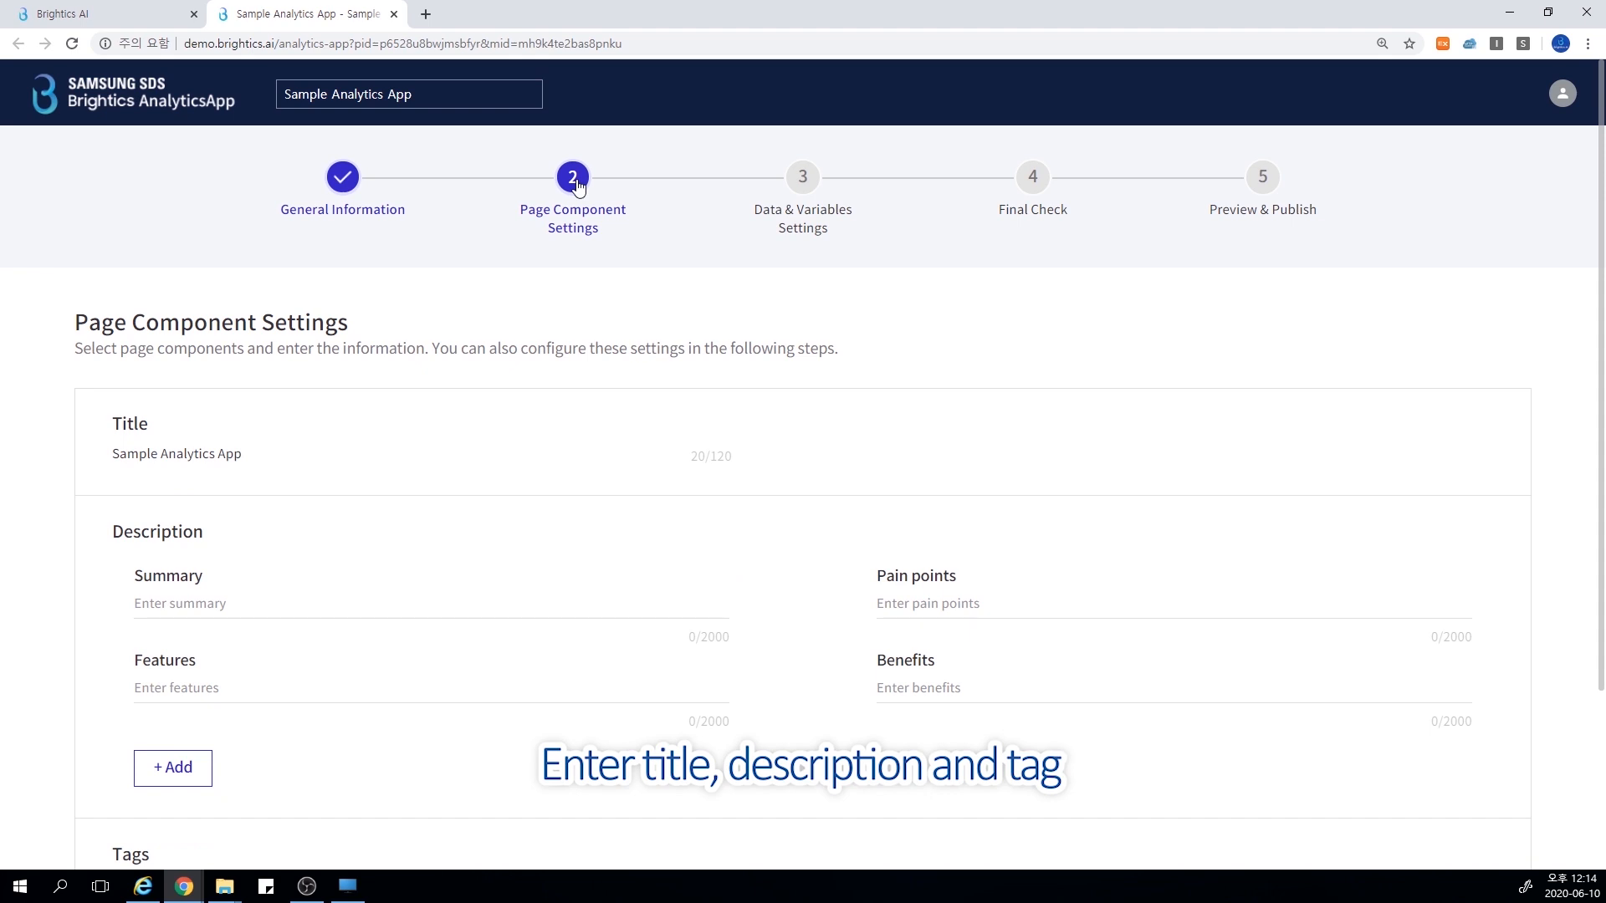
scroll(447, 499, down, 1)
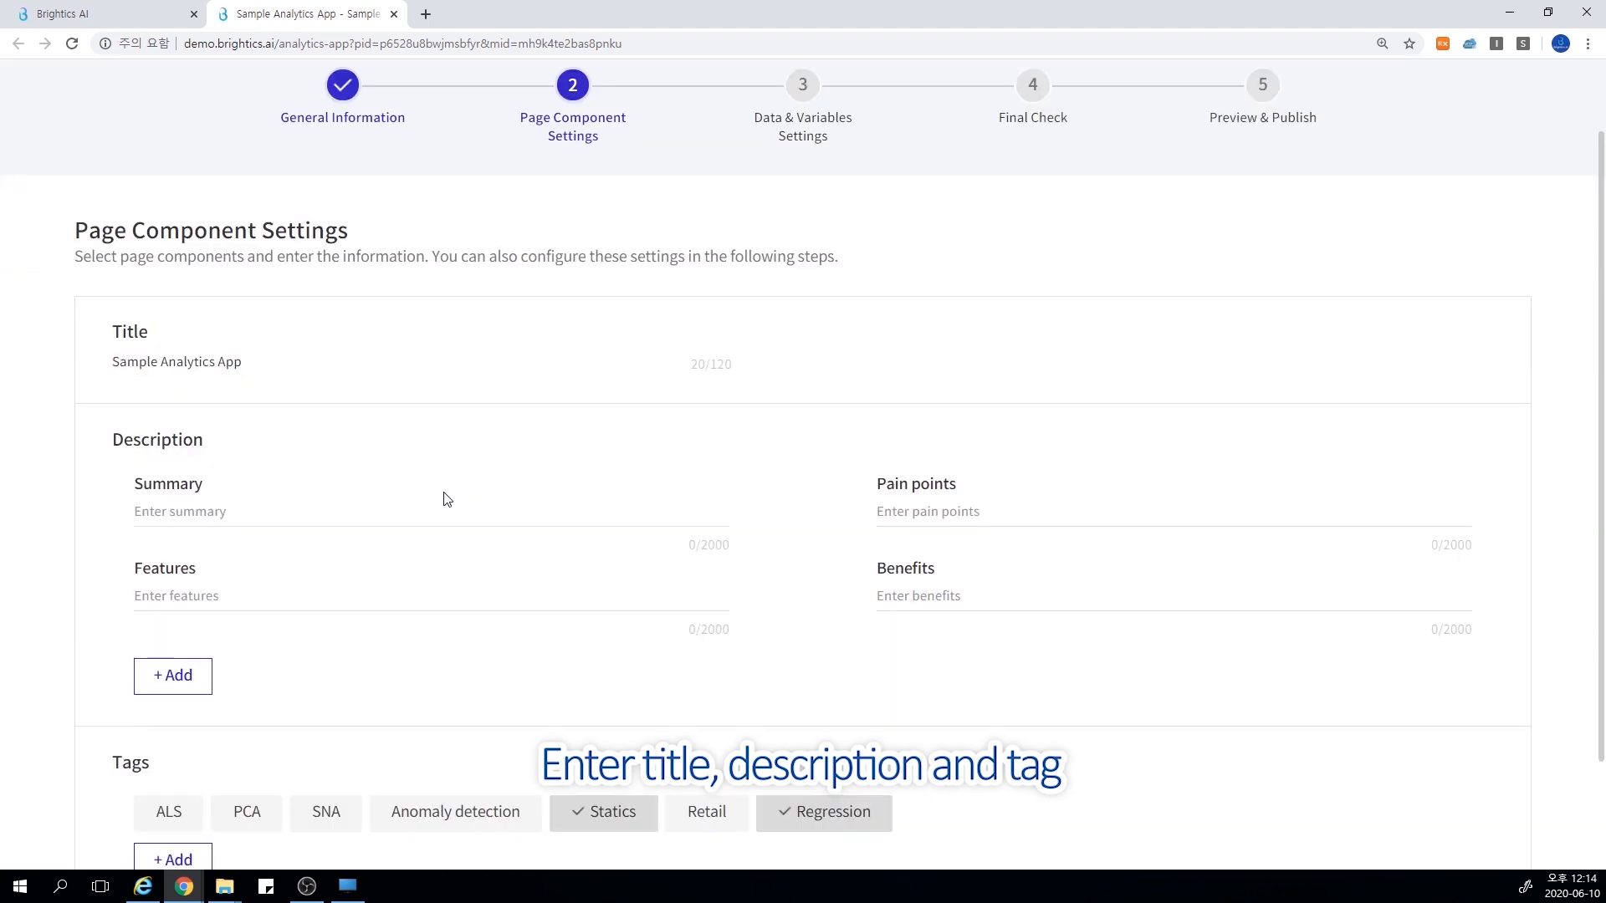
Review the remaining description and tag fields of the page components, and the app's data and variables settings
scroll(447, 500, down, 1)
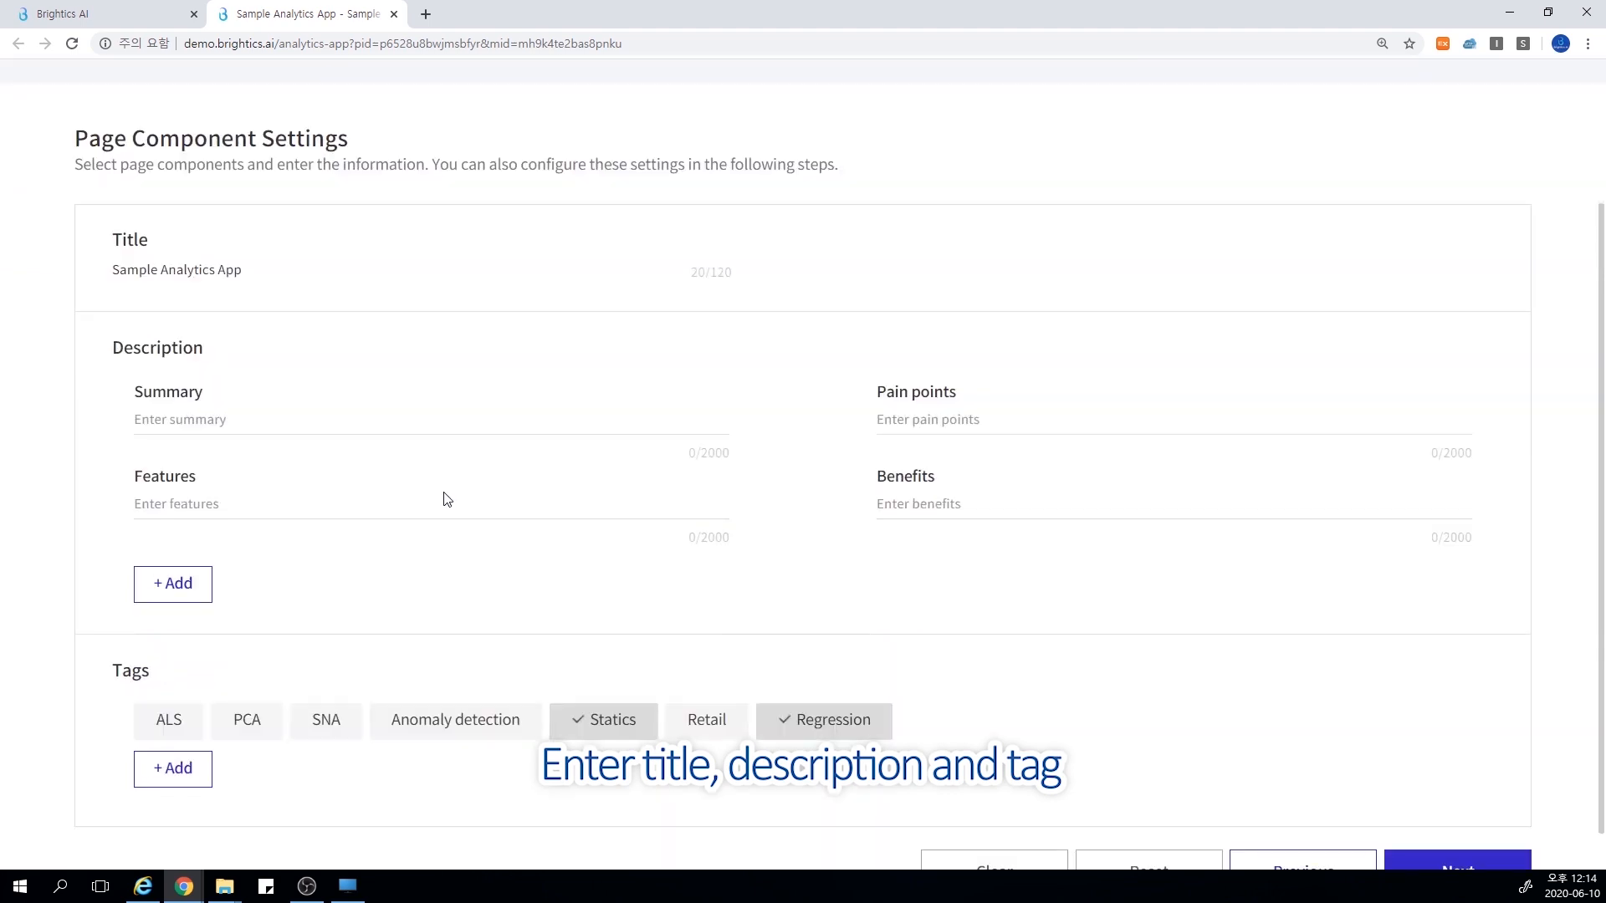
scroll(539, 439, down, 2)
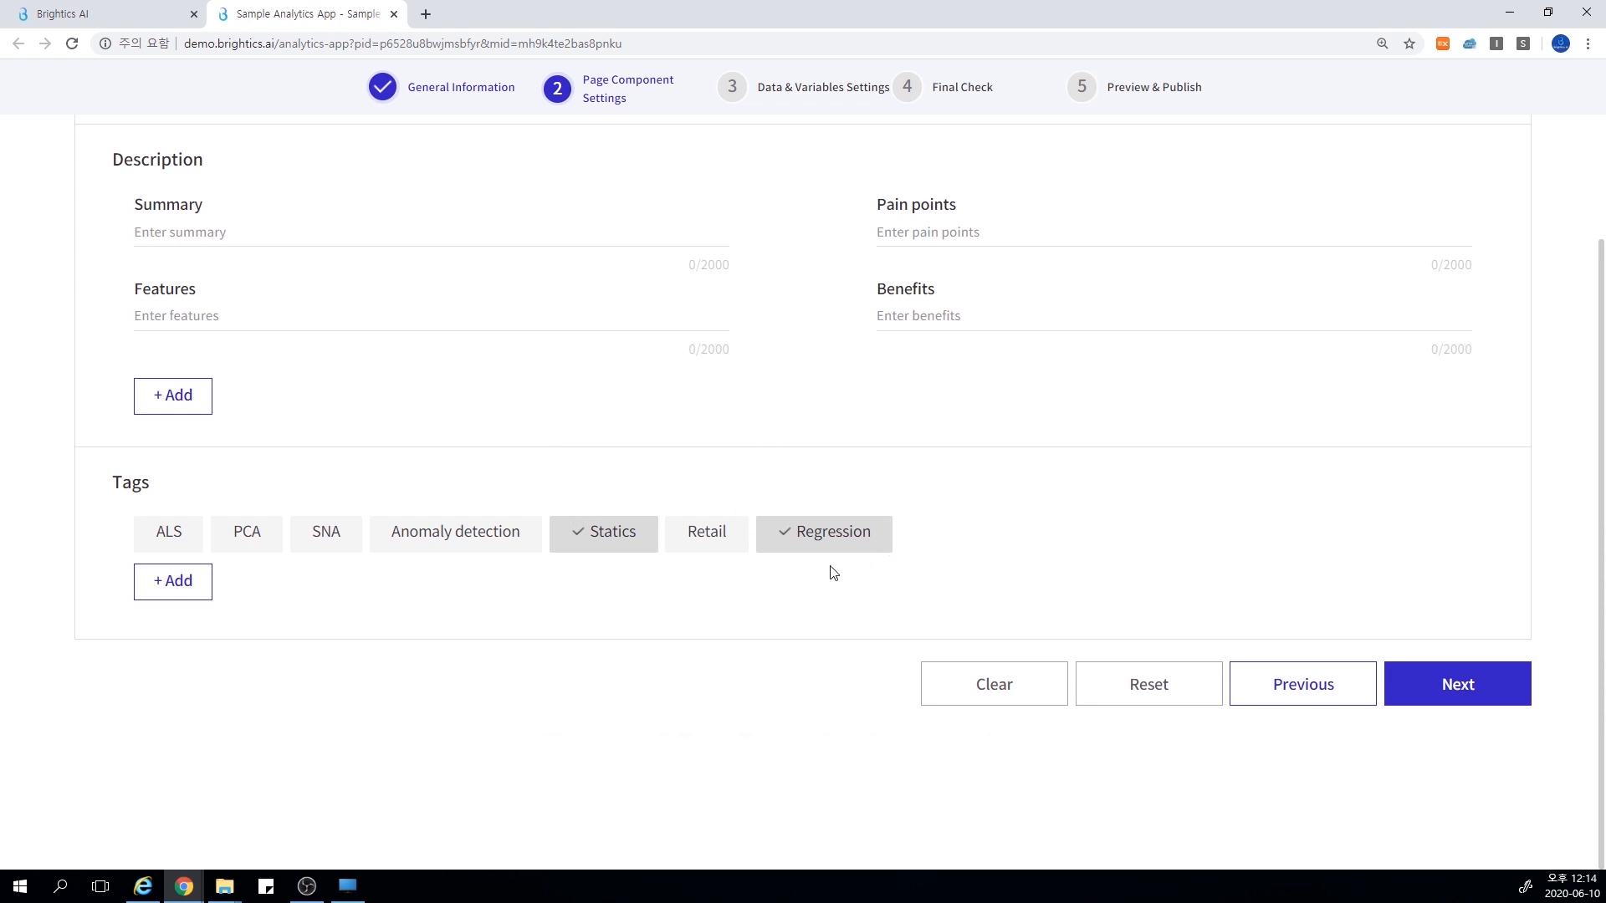
scroll(834, 573, up, 4)
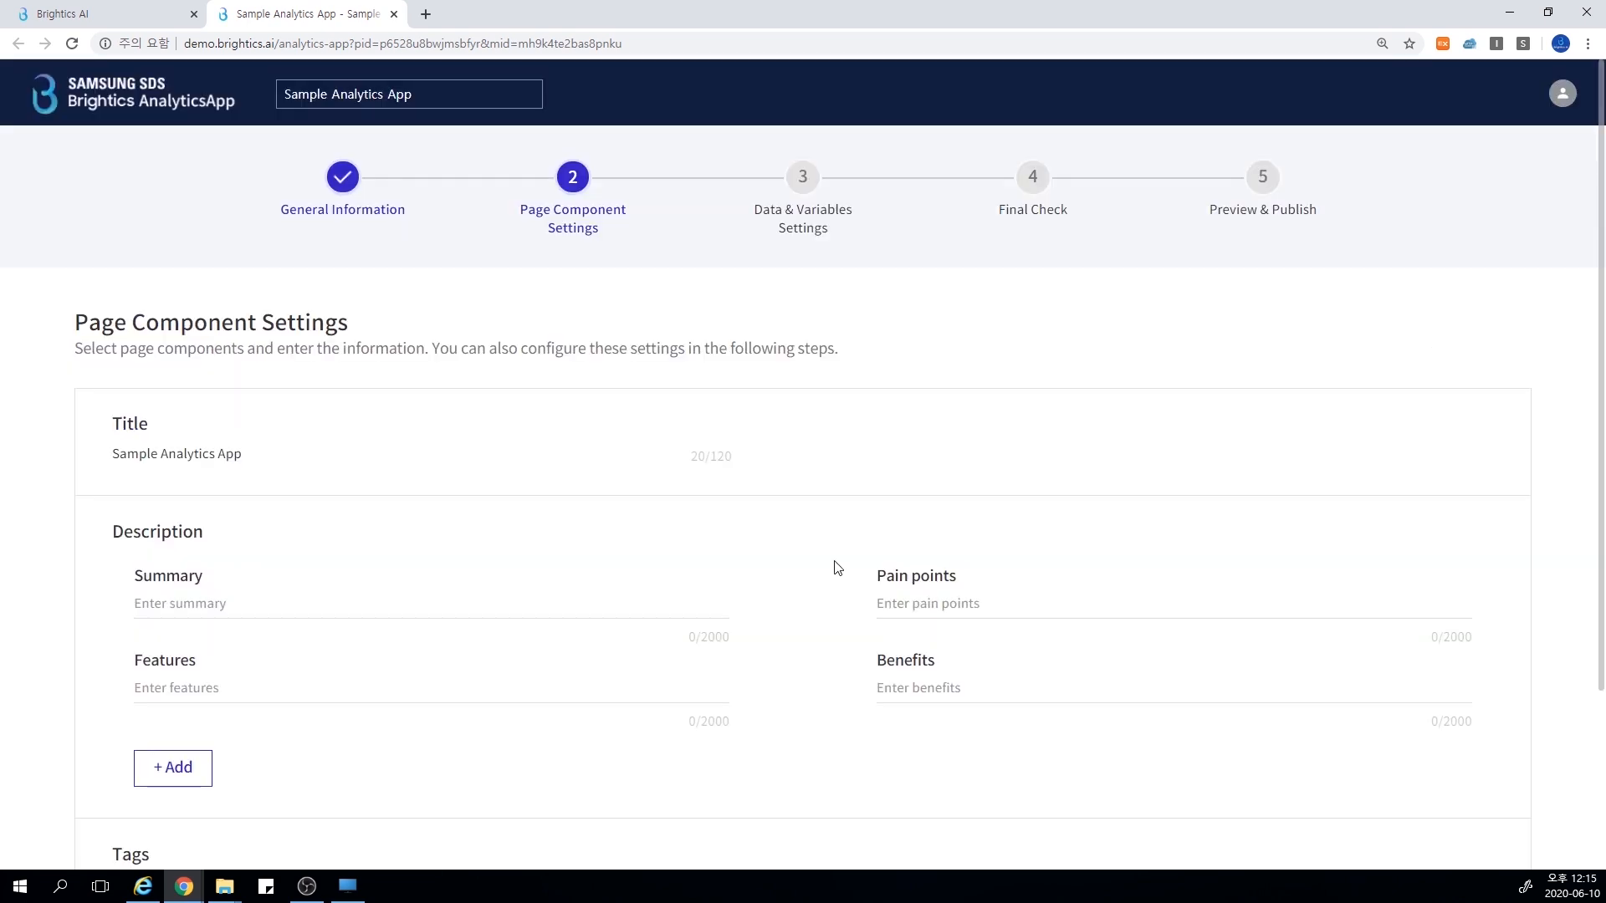
click(804, 189)
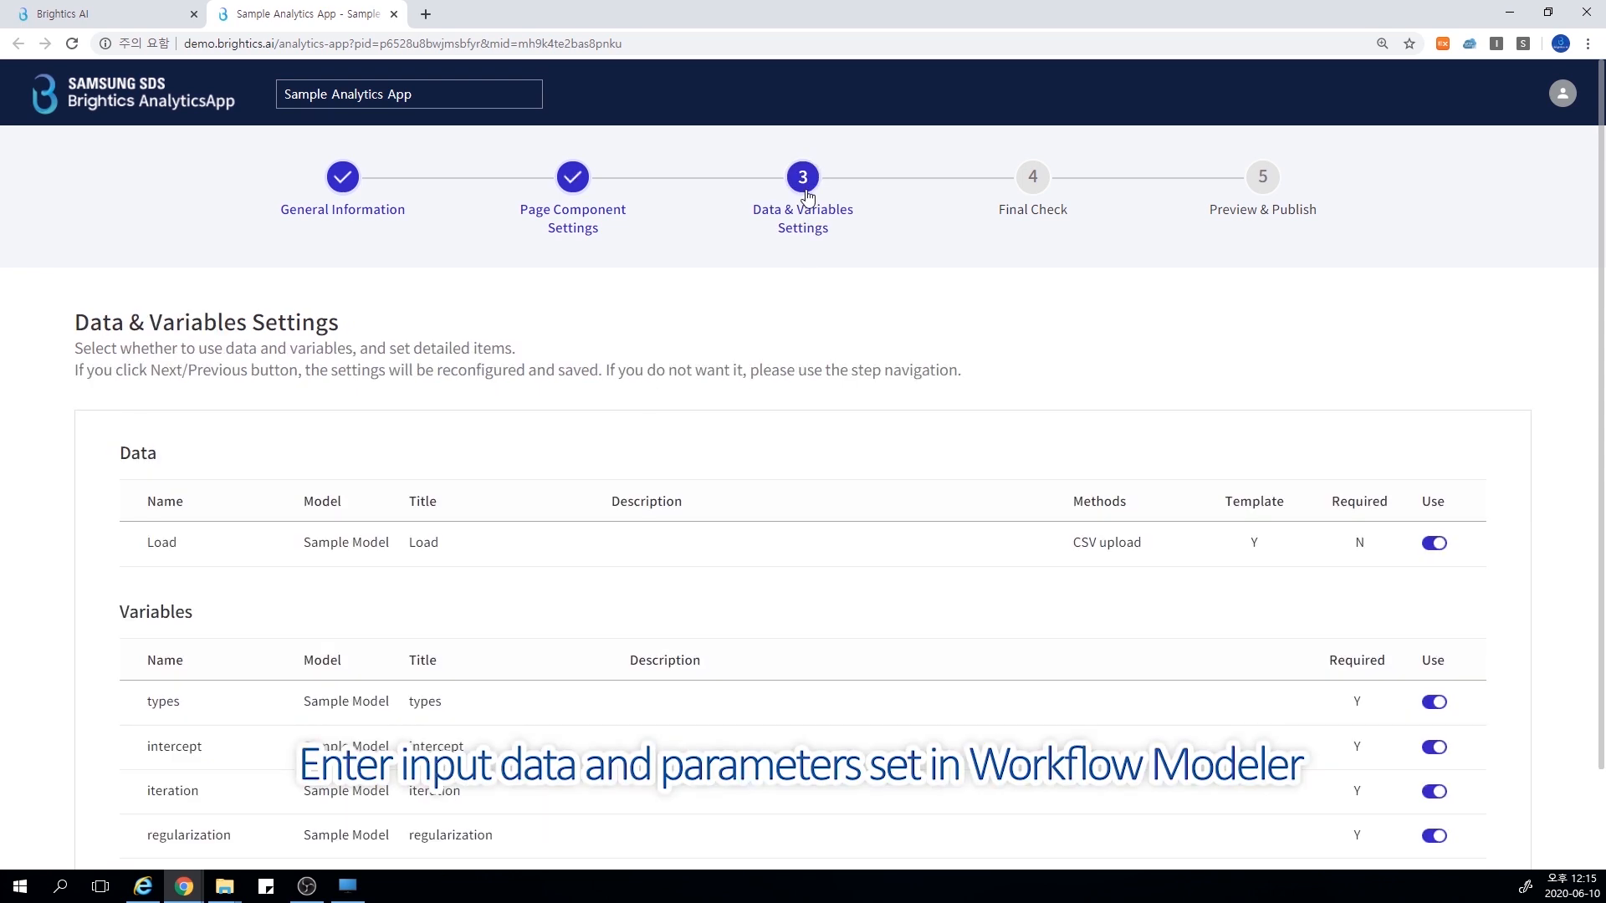
scroll(909, 602, down, 2)
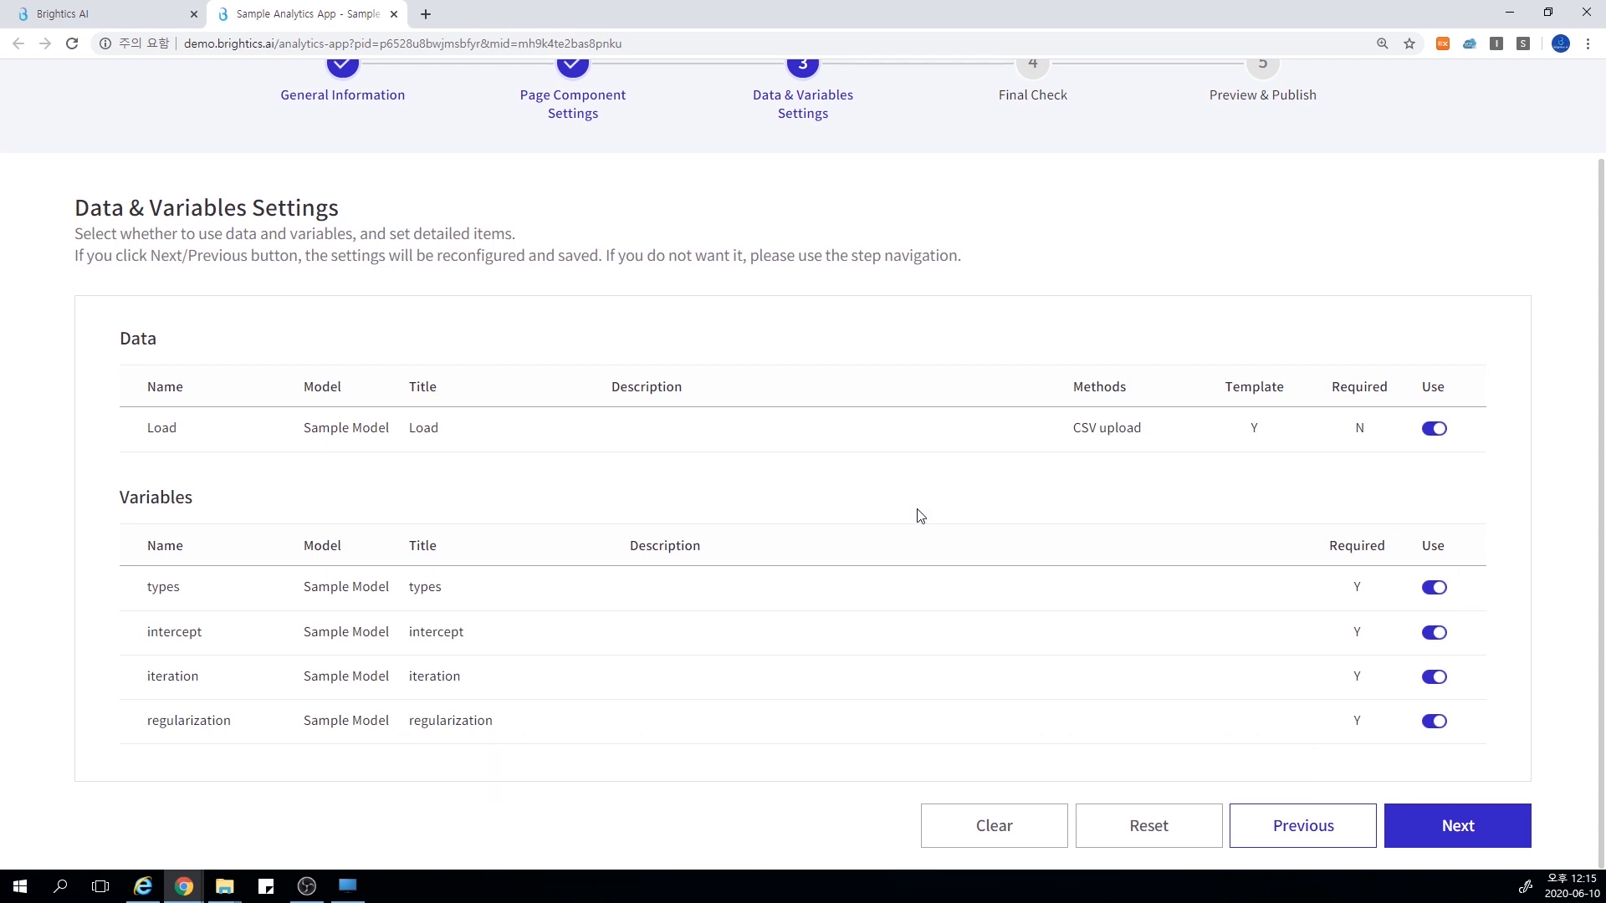
scroll(920, 513, up, 2)
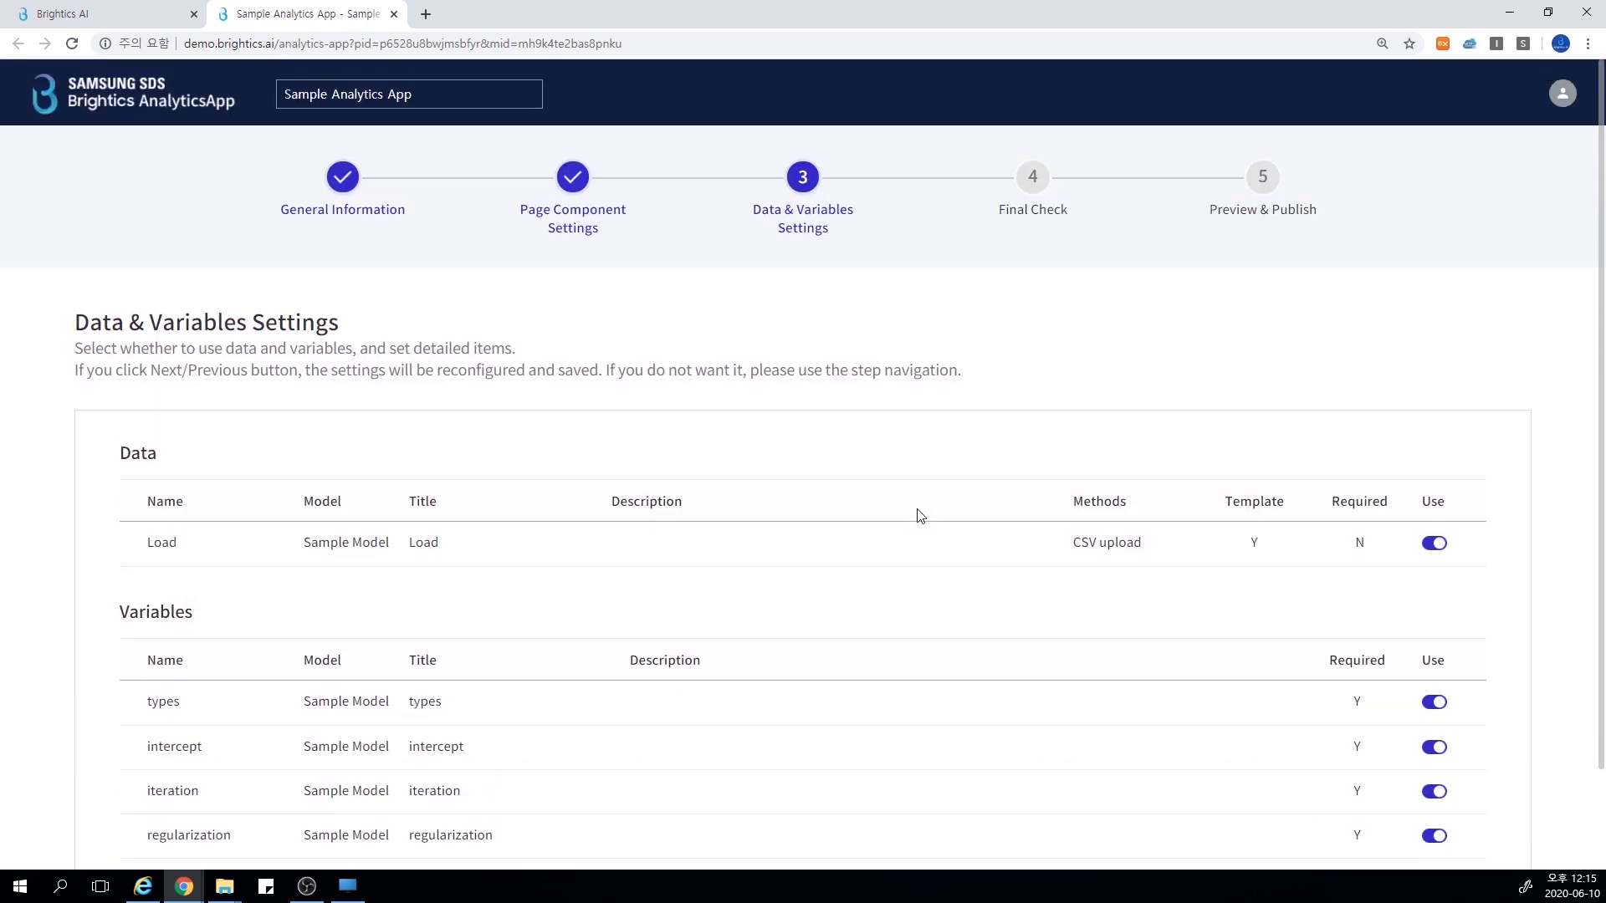
Go to the Final Check stage and review the input page layout, from the Load data section to the Simulation section
click(1033, 180)
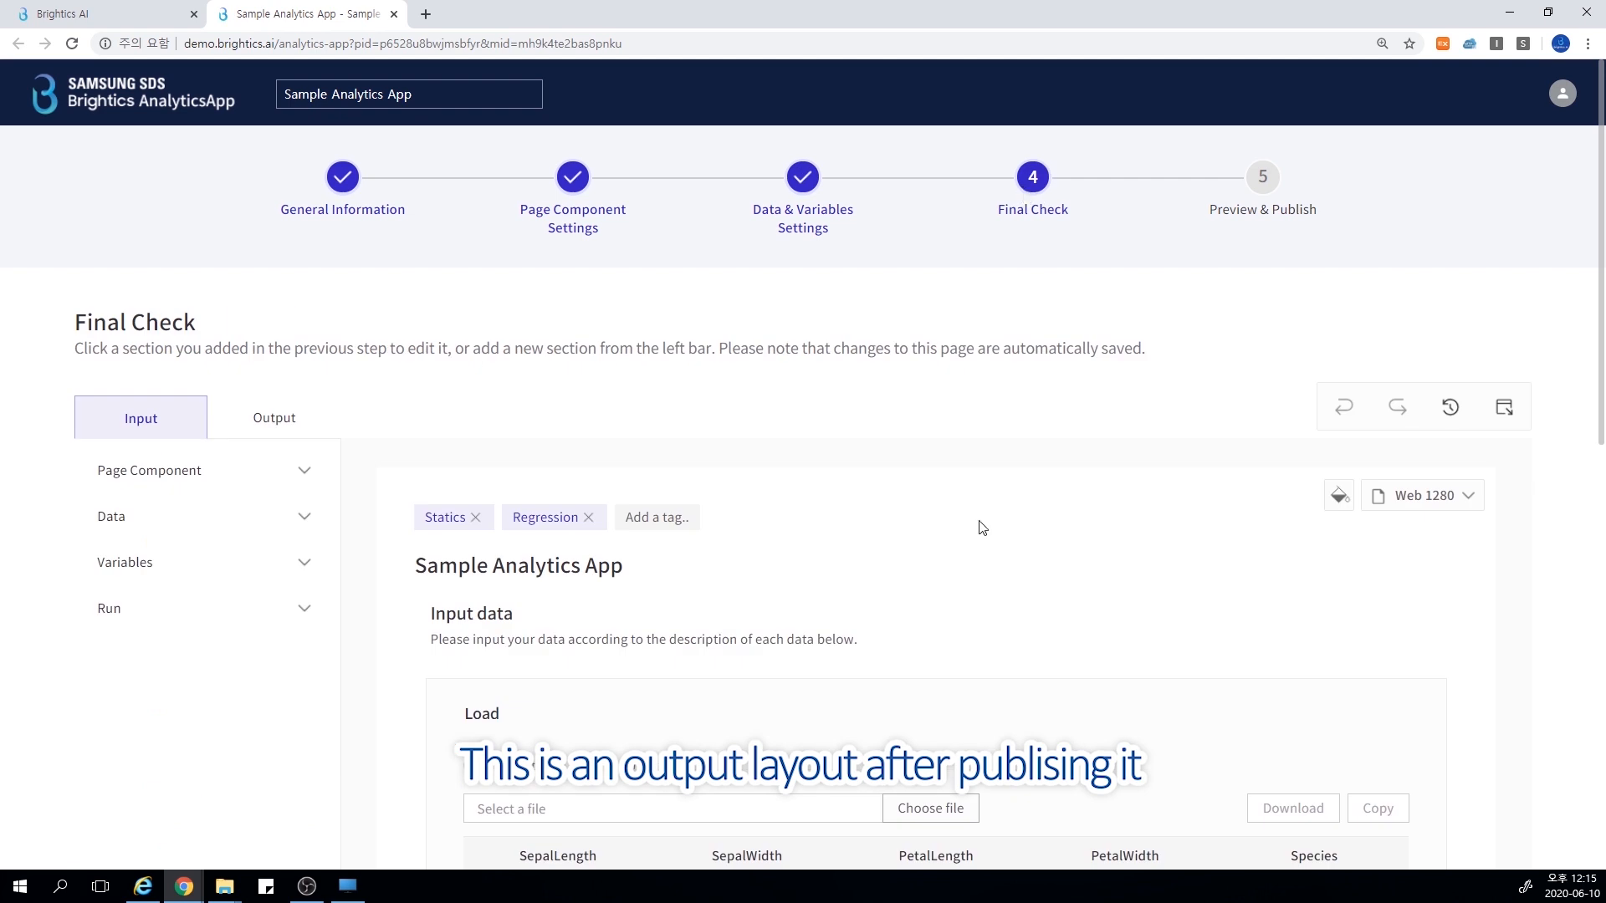
scroll(945, 537, down, 6)
scroll(988, 558, down, 3)
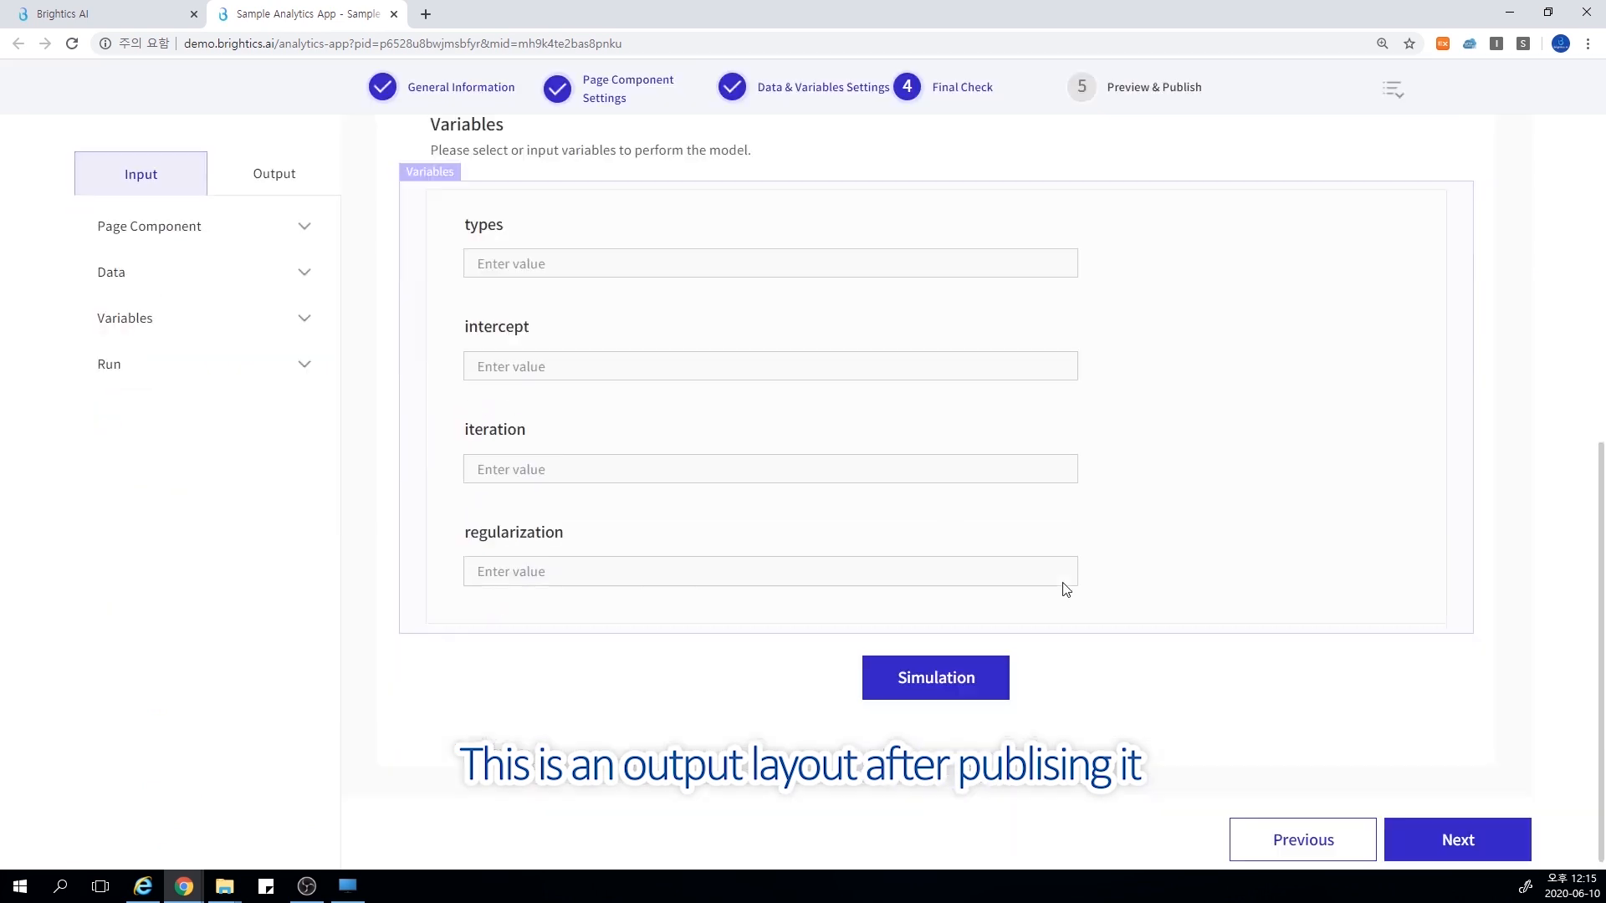
click(988, 666)
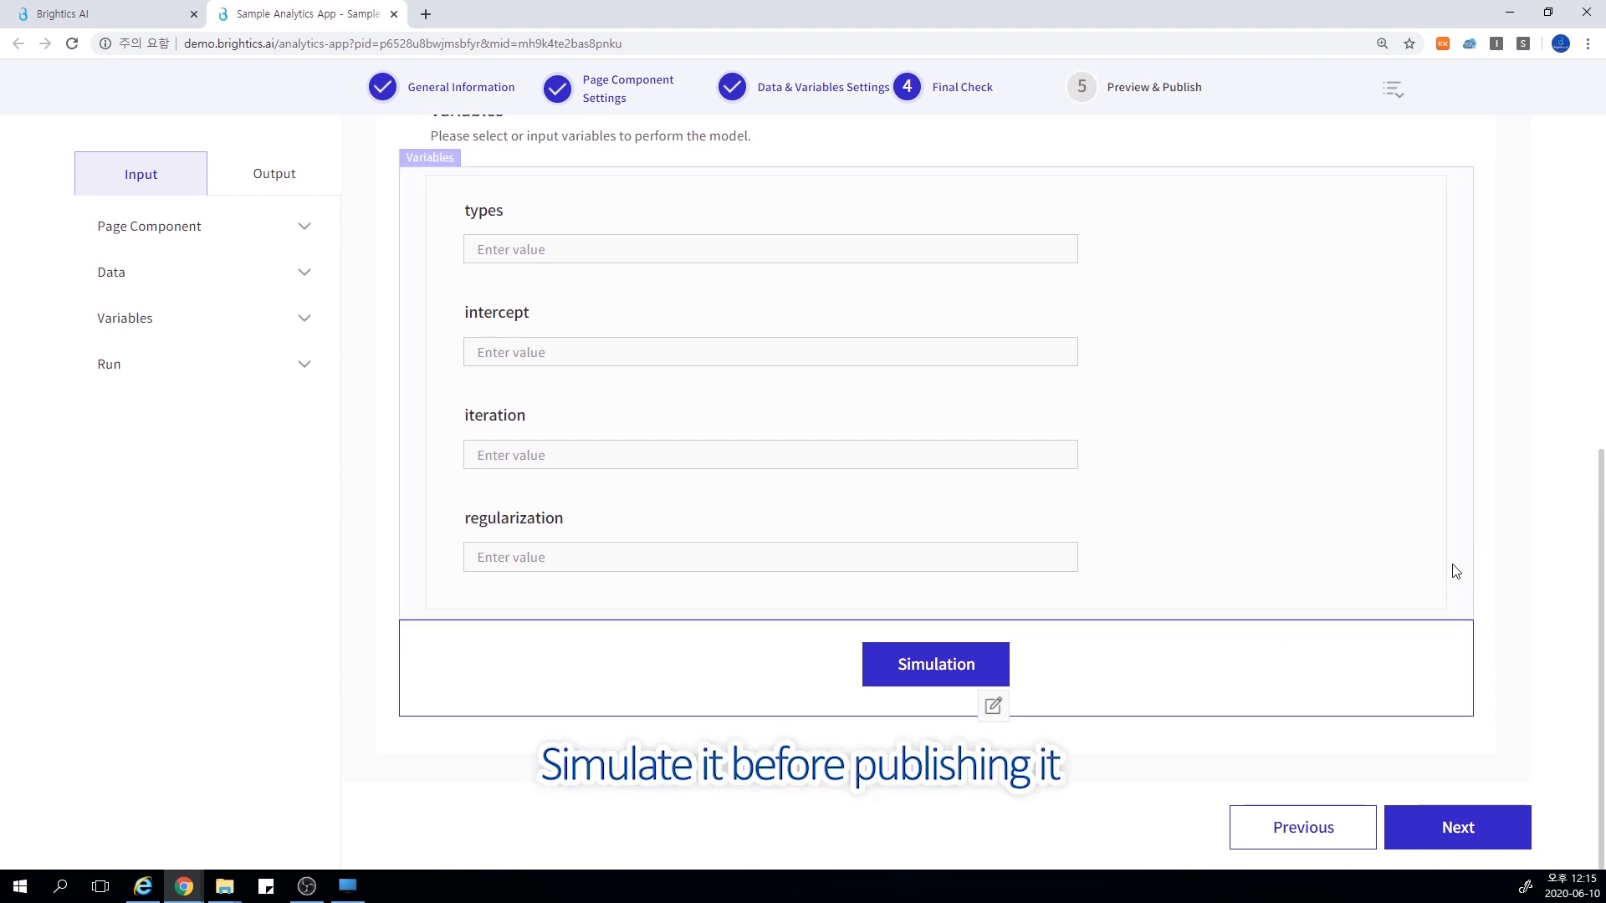
scroll(1455, 570, up, 2)
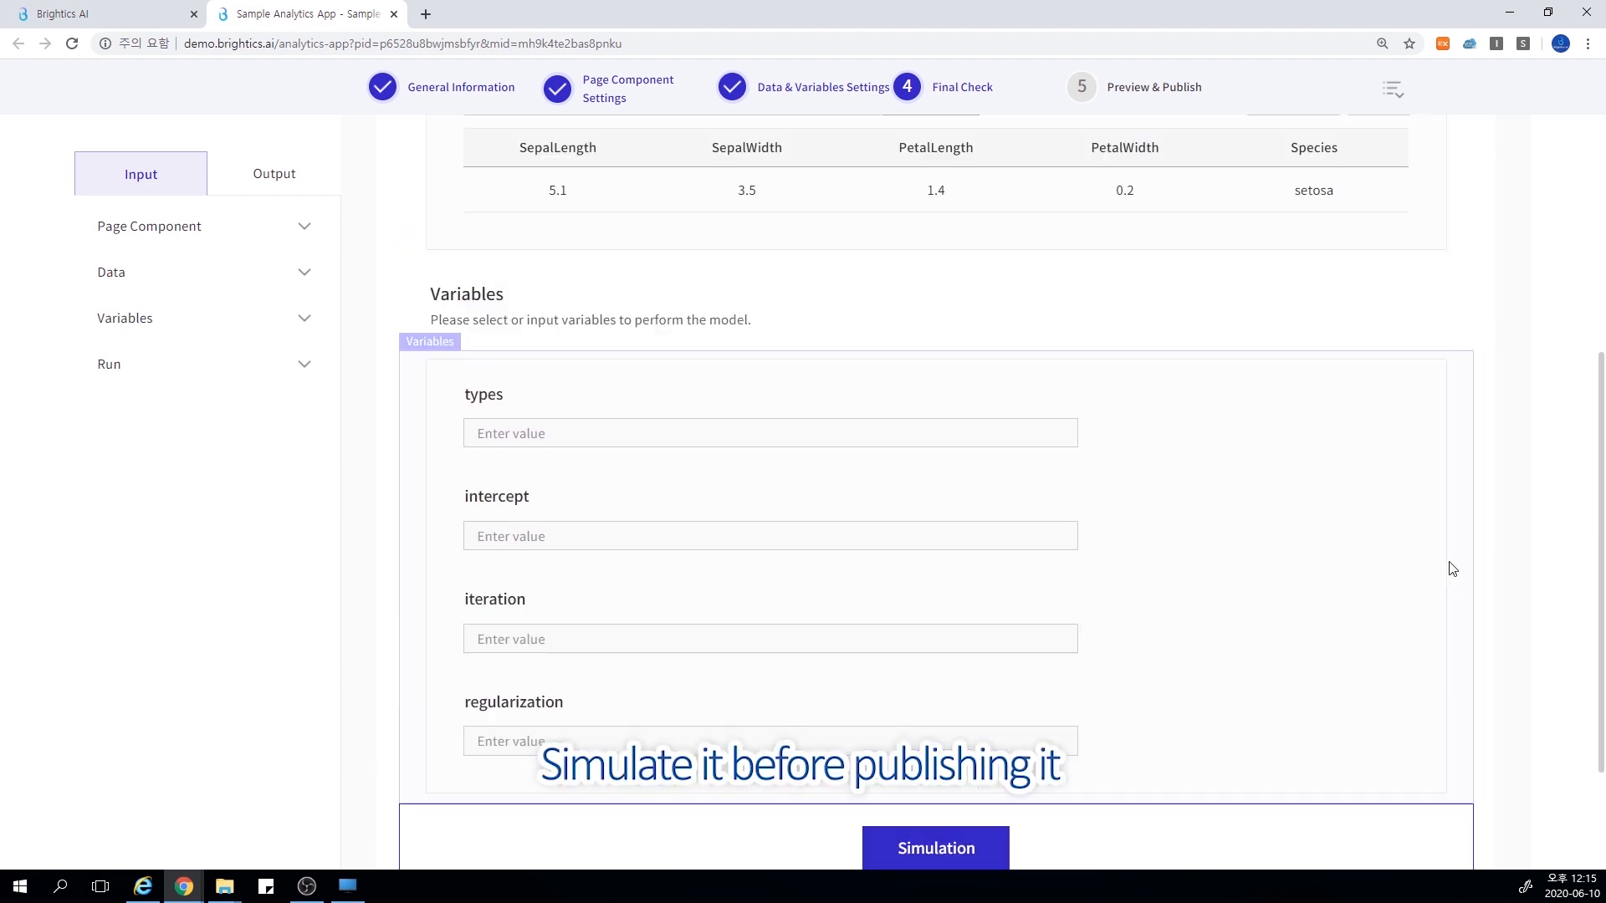
scroll(1452, 569, up, 7)
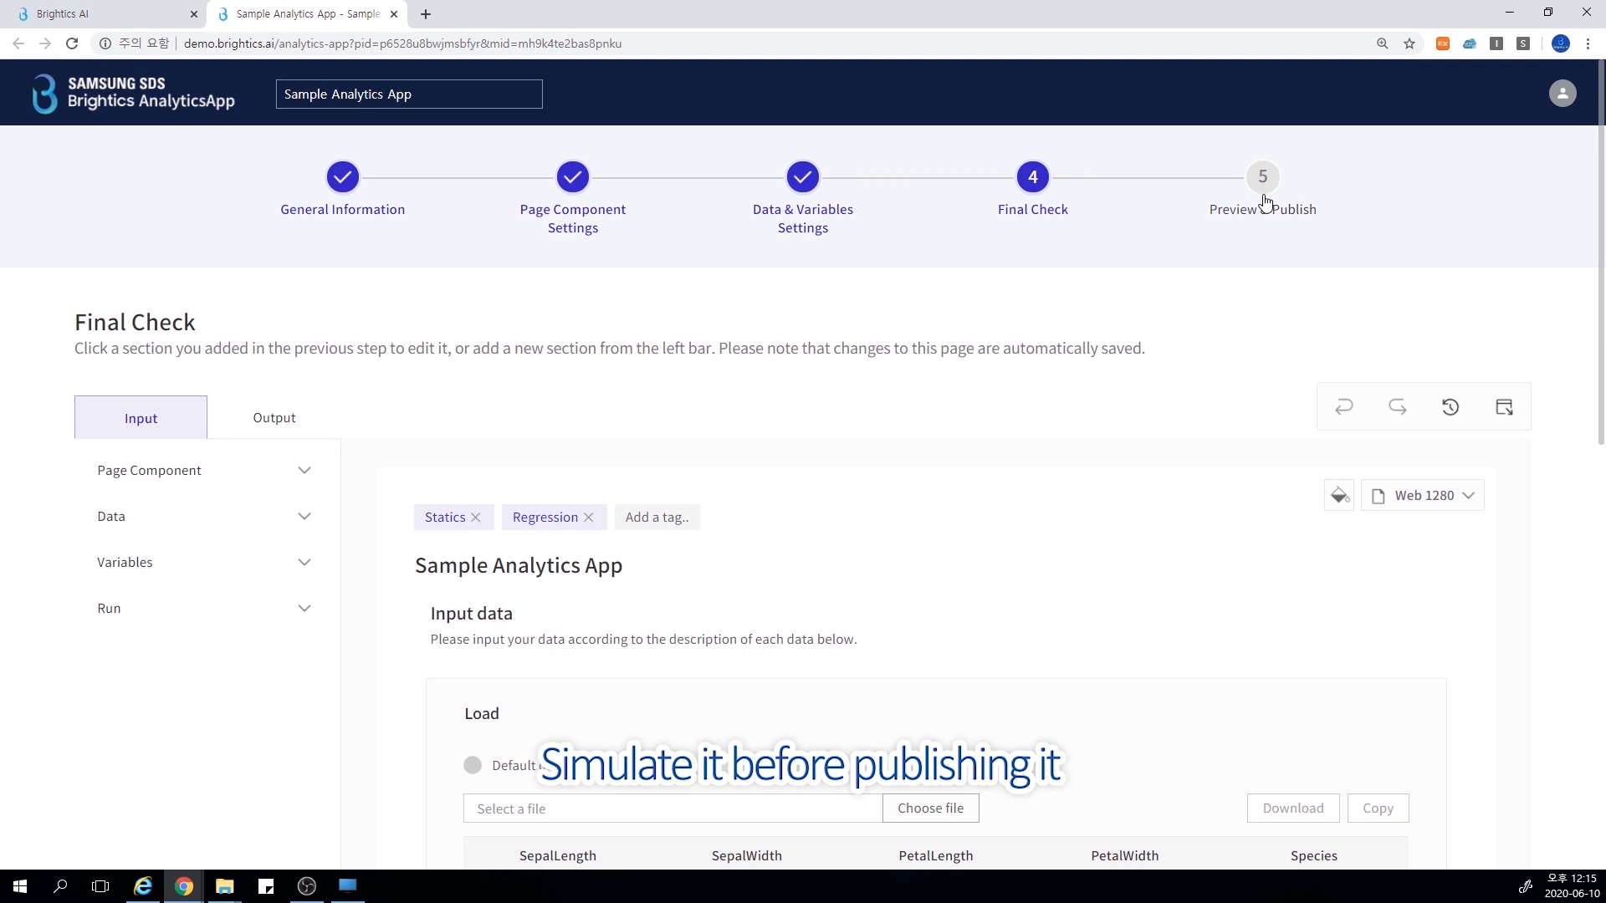
Go to the Preview & Publish stage, run the simulation and review the scatter plots and evaluation table in the output
click(1264, 204)
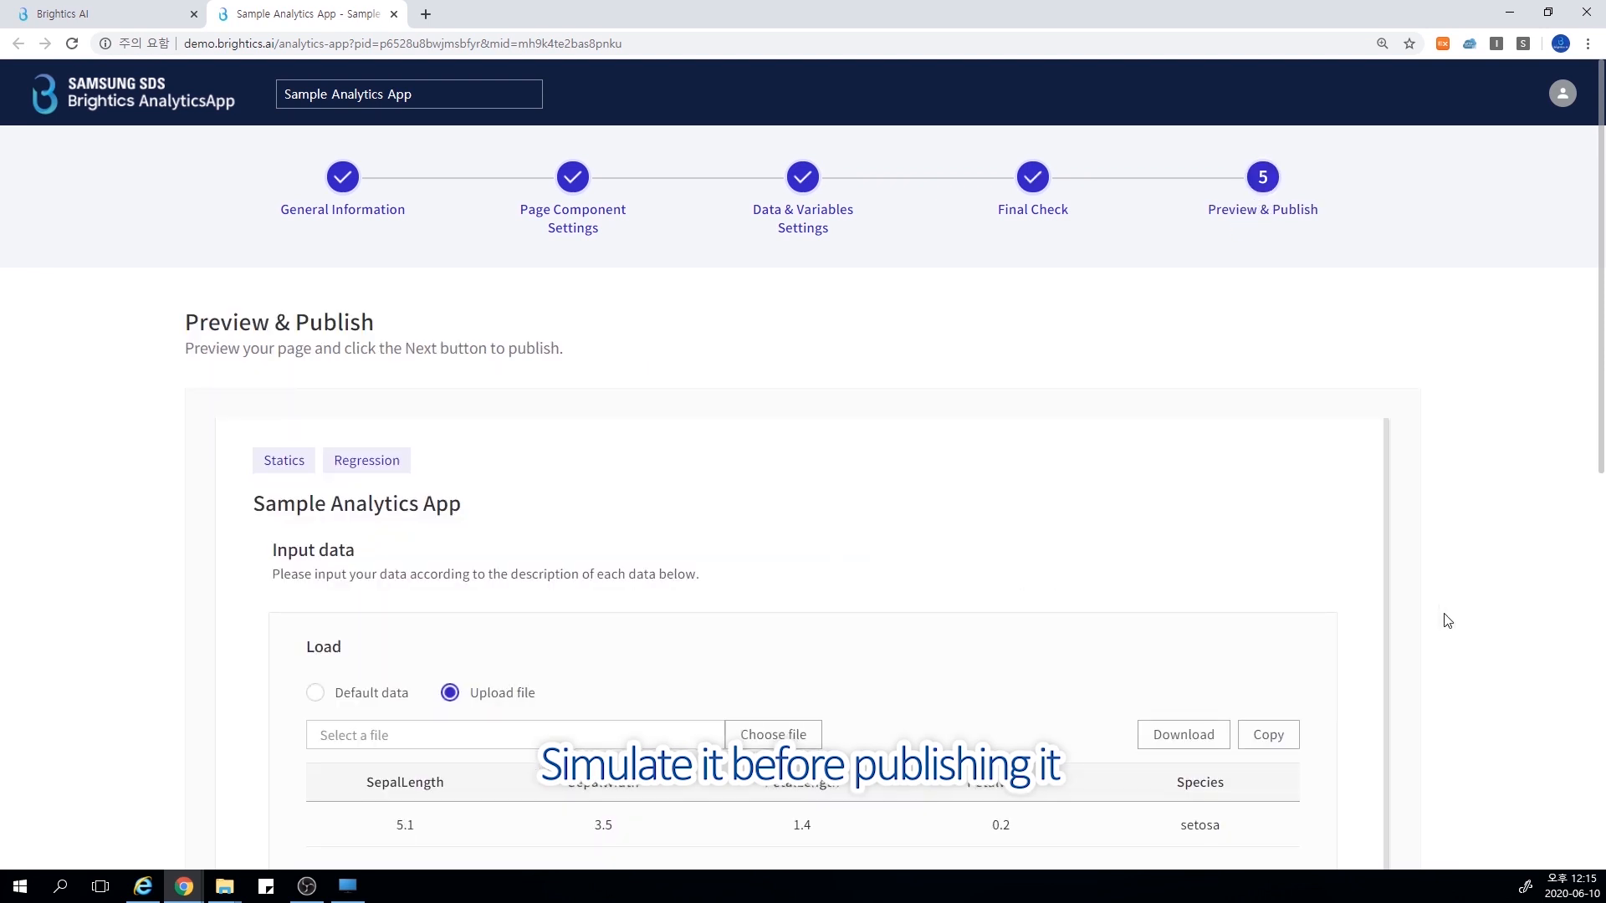
scroll(1455, 623, down, 2)
scroll(1464, 624, down, 6)
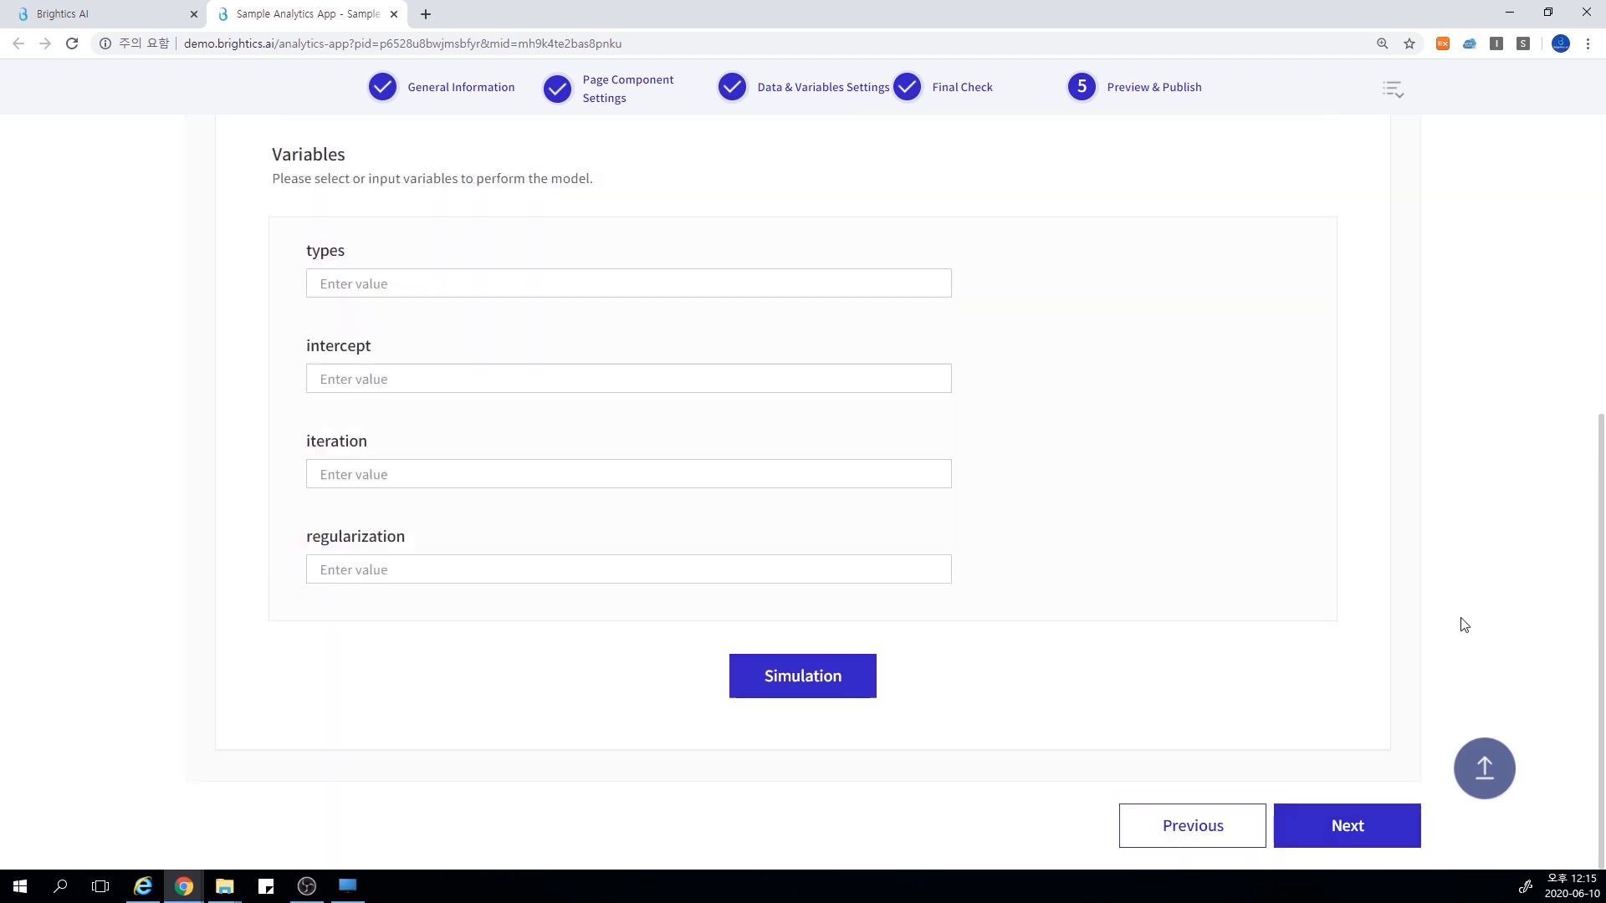
click(821, 679)
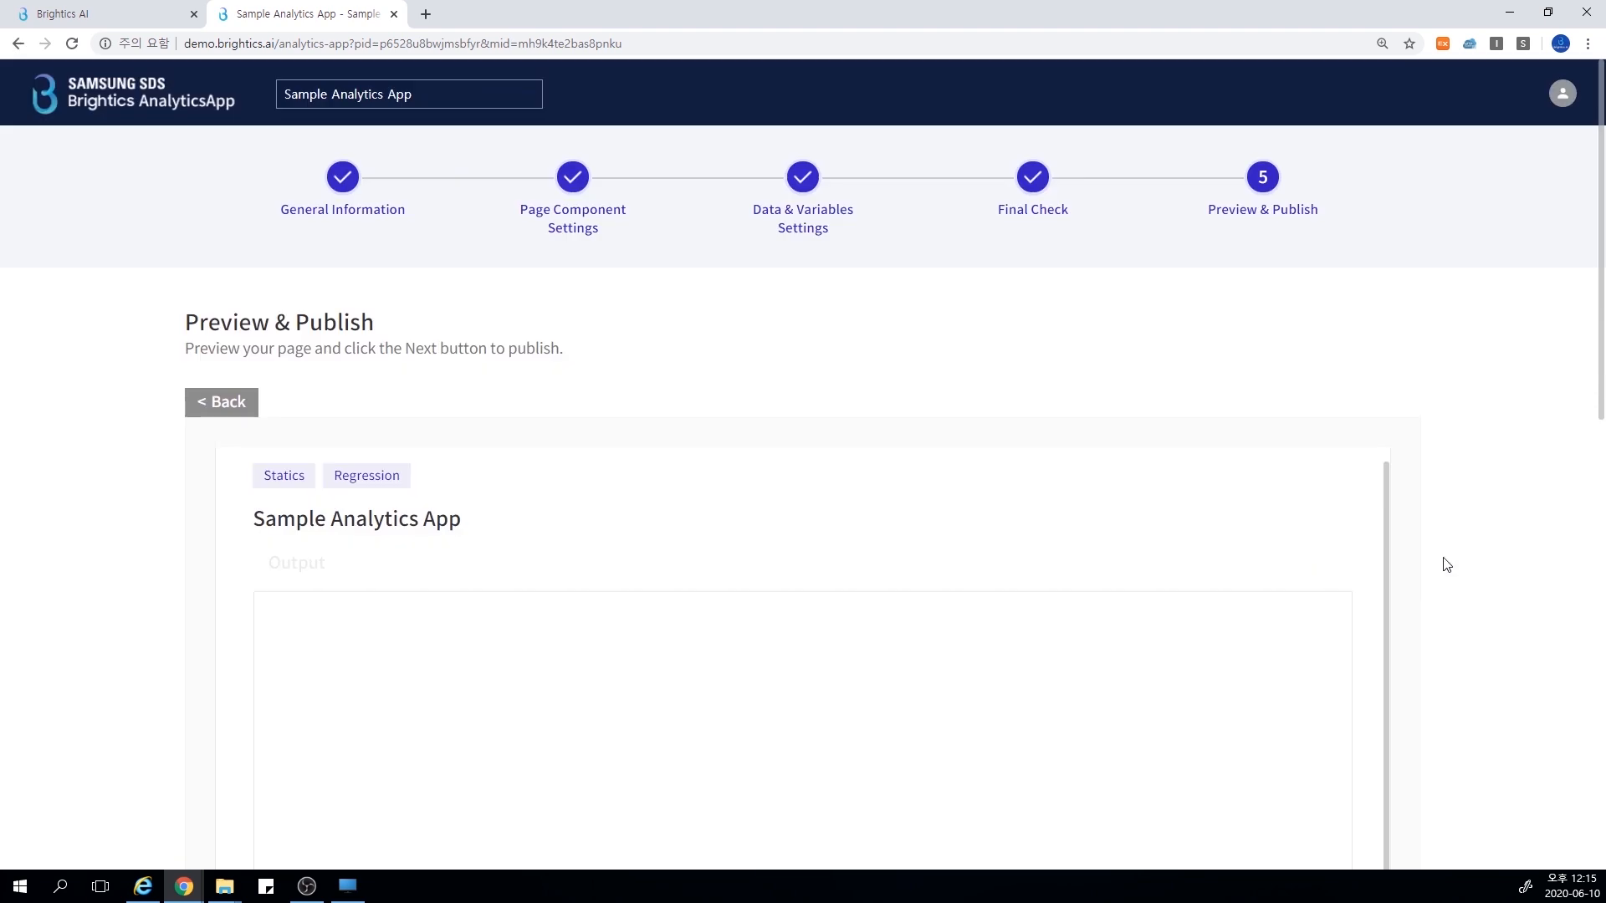
scroll(1446, 564, down, 8)
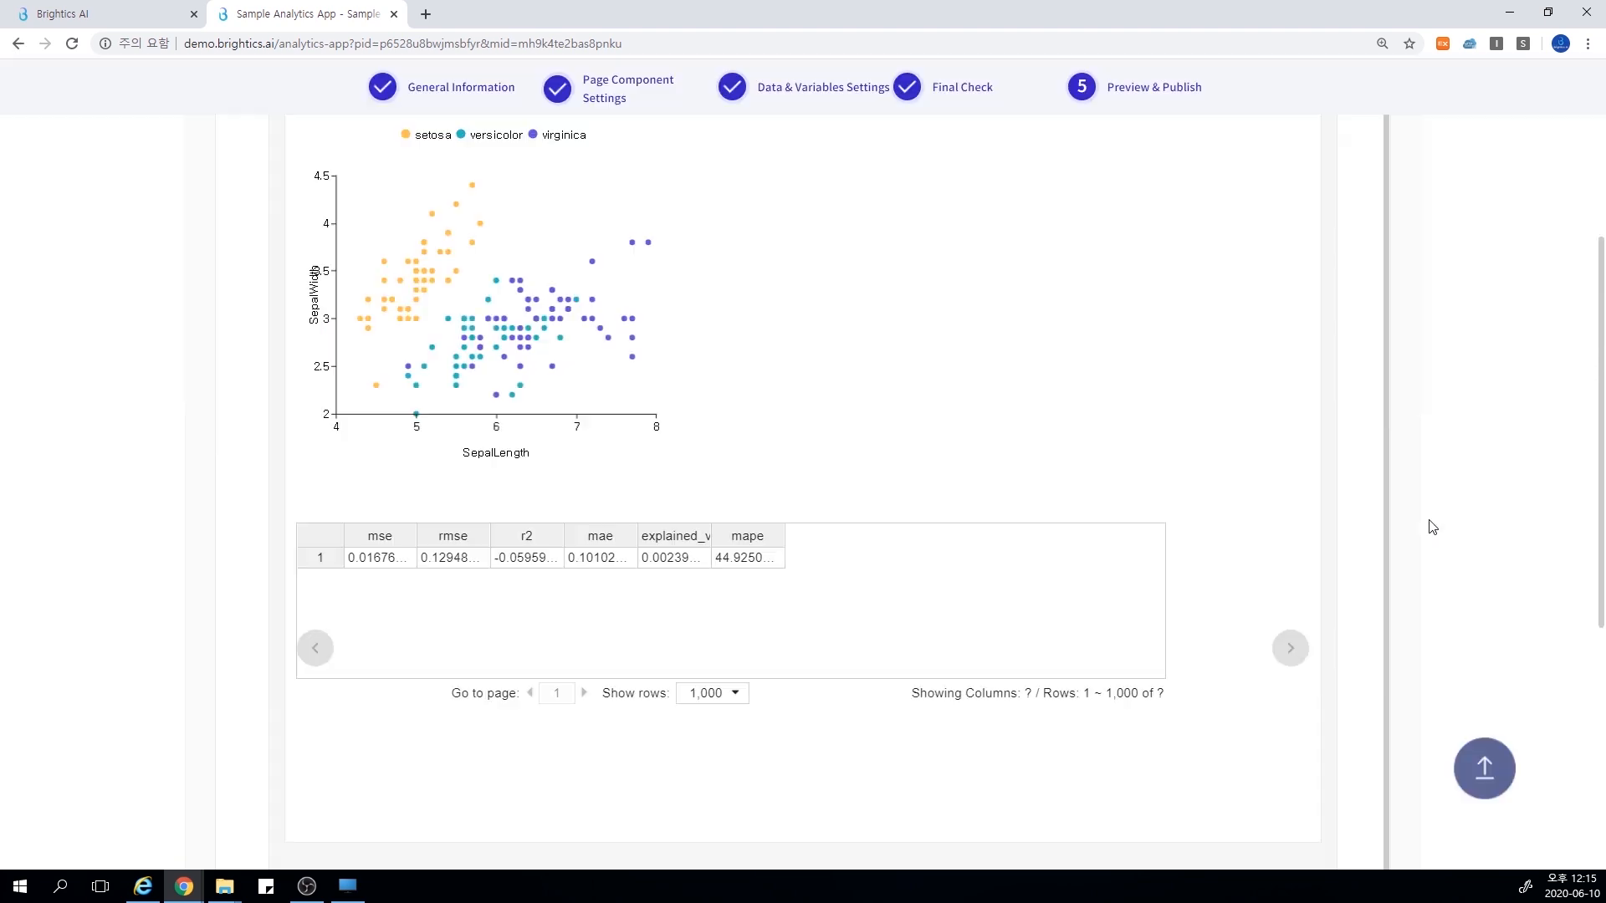
scroll(1432, 526, up, 1)
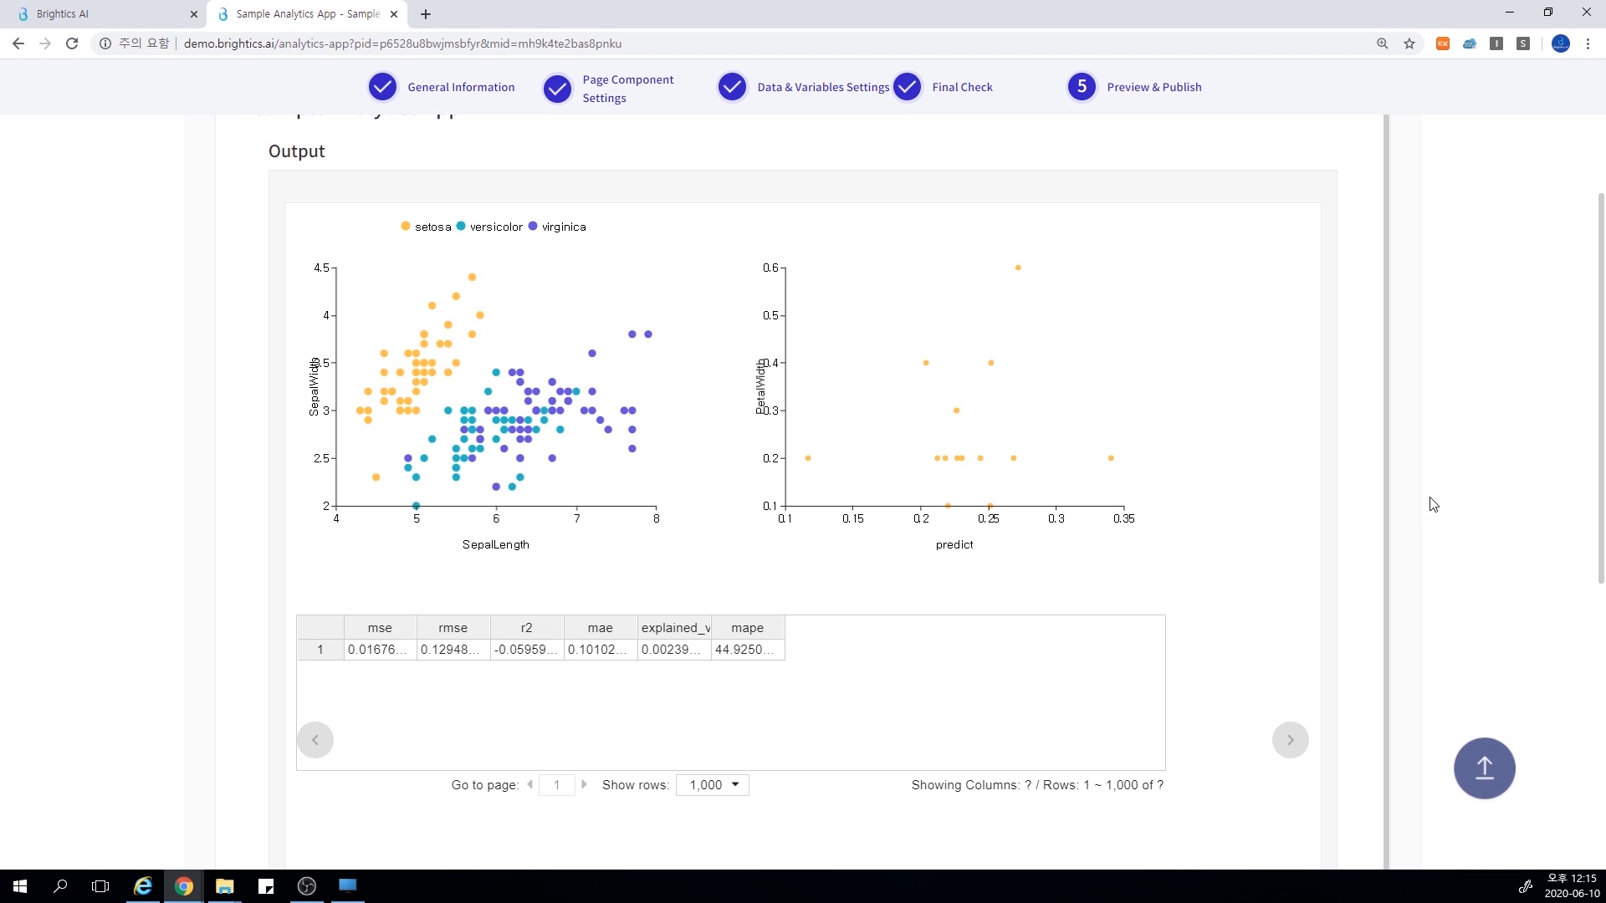
Publish the analytics app with the title Test and the default URL, and copy the published link
scroll(1433, 504, down, 7)
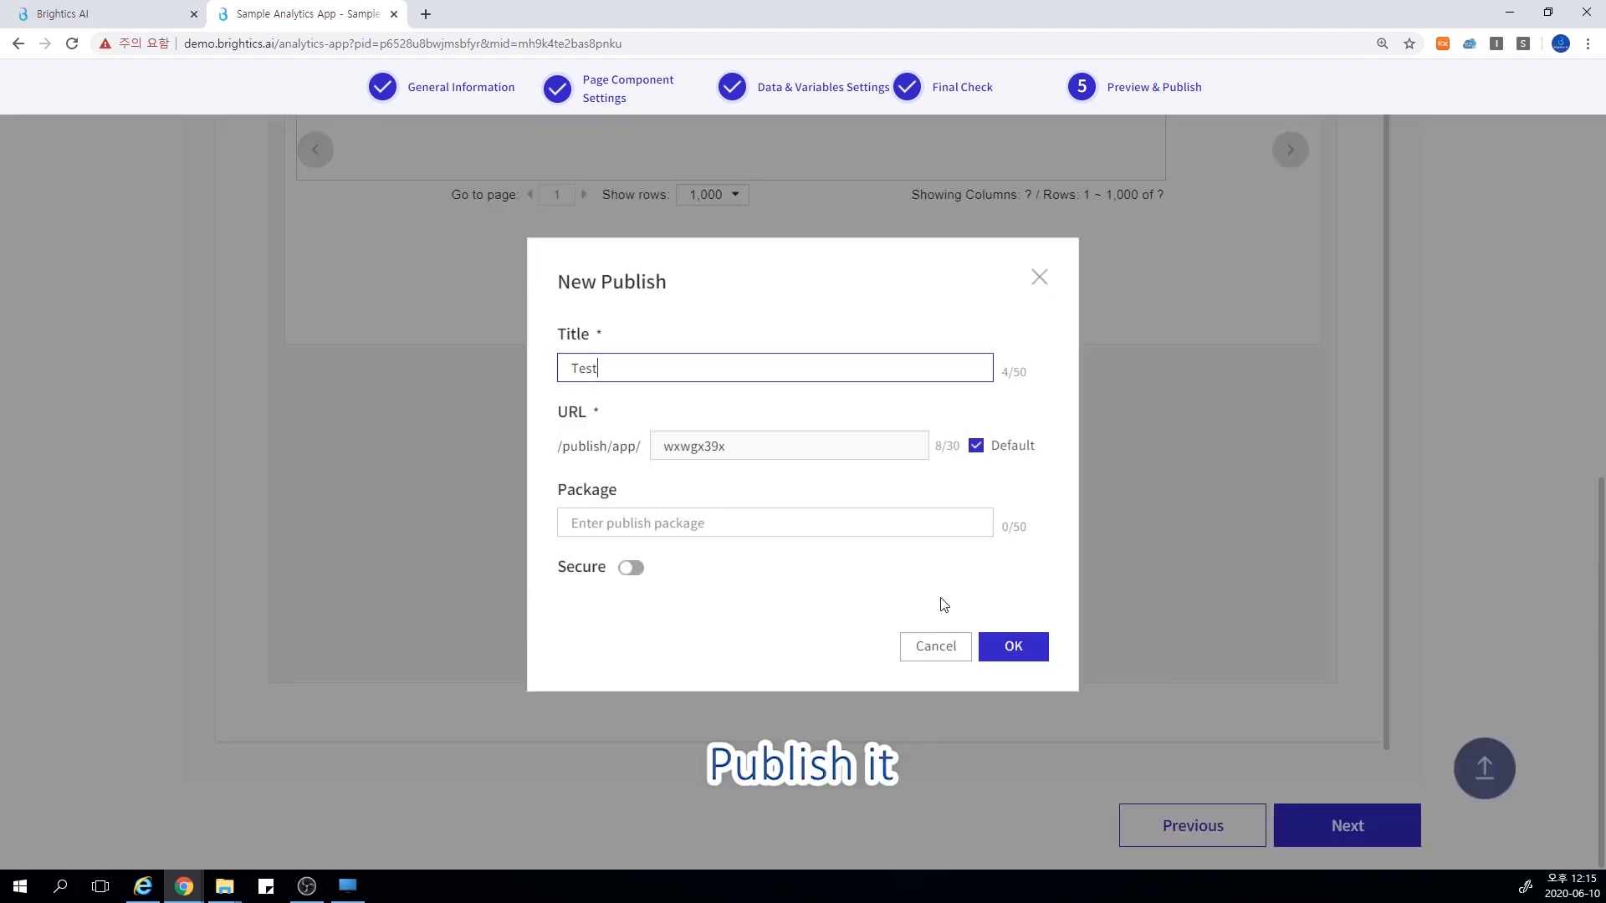
click(1013, 646)
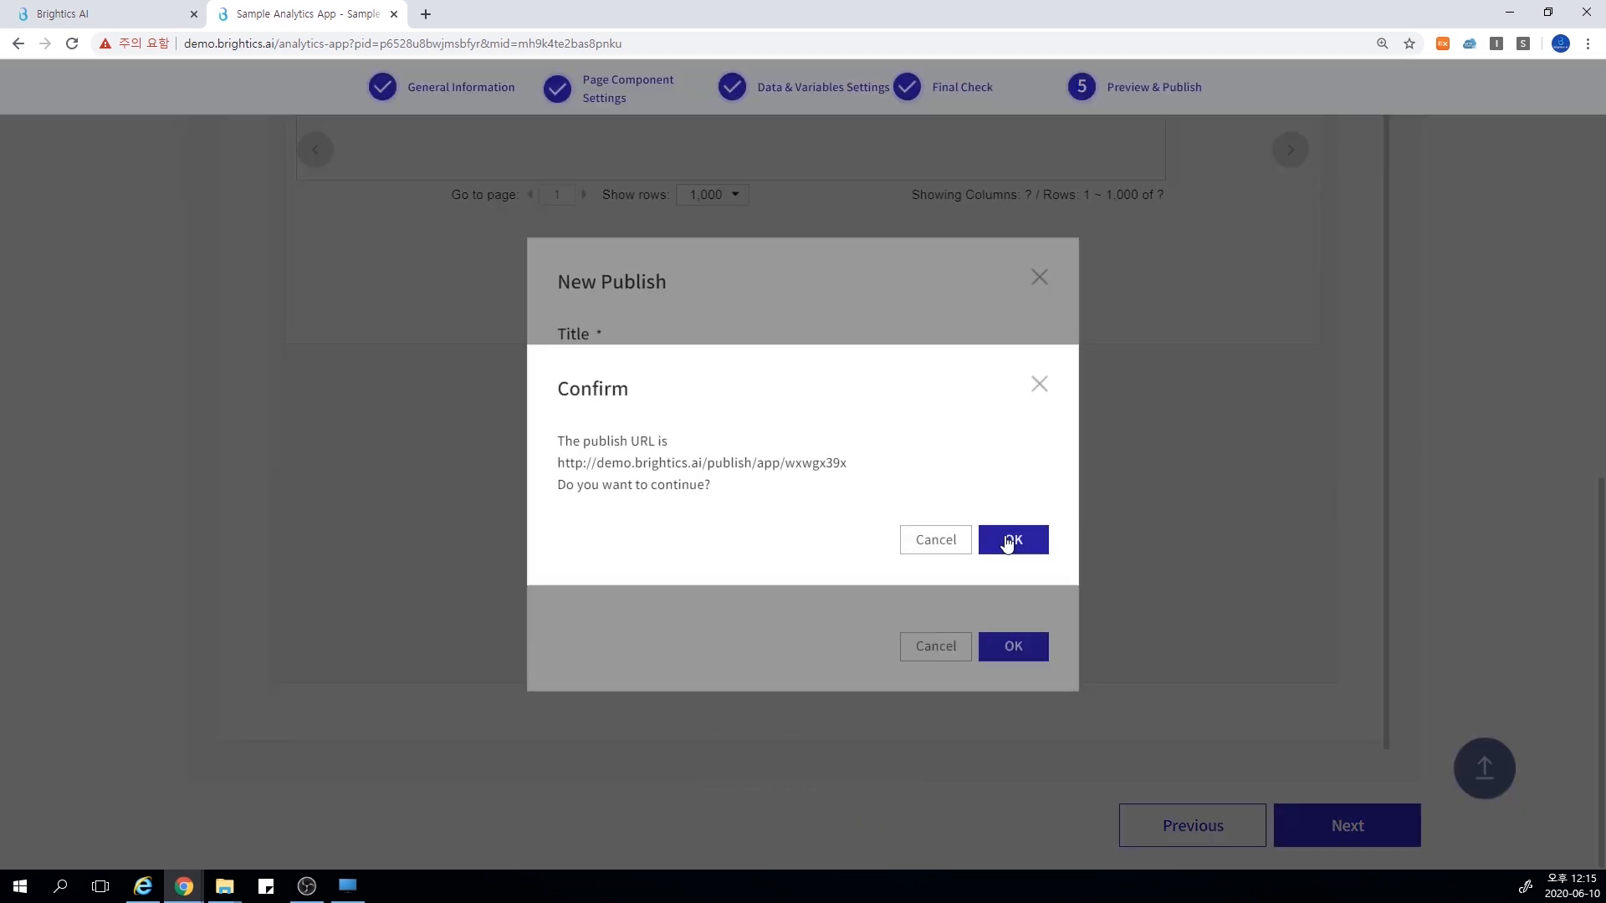
click(1007, 542)
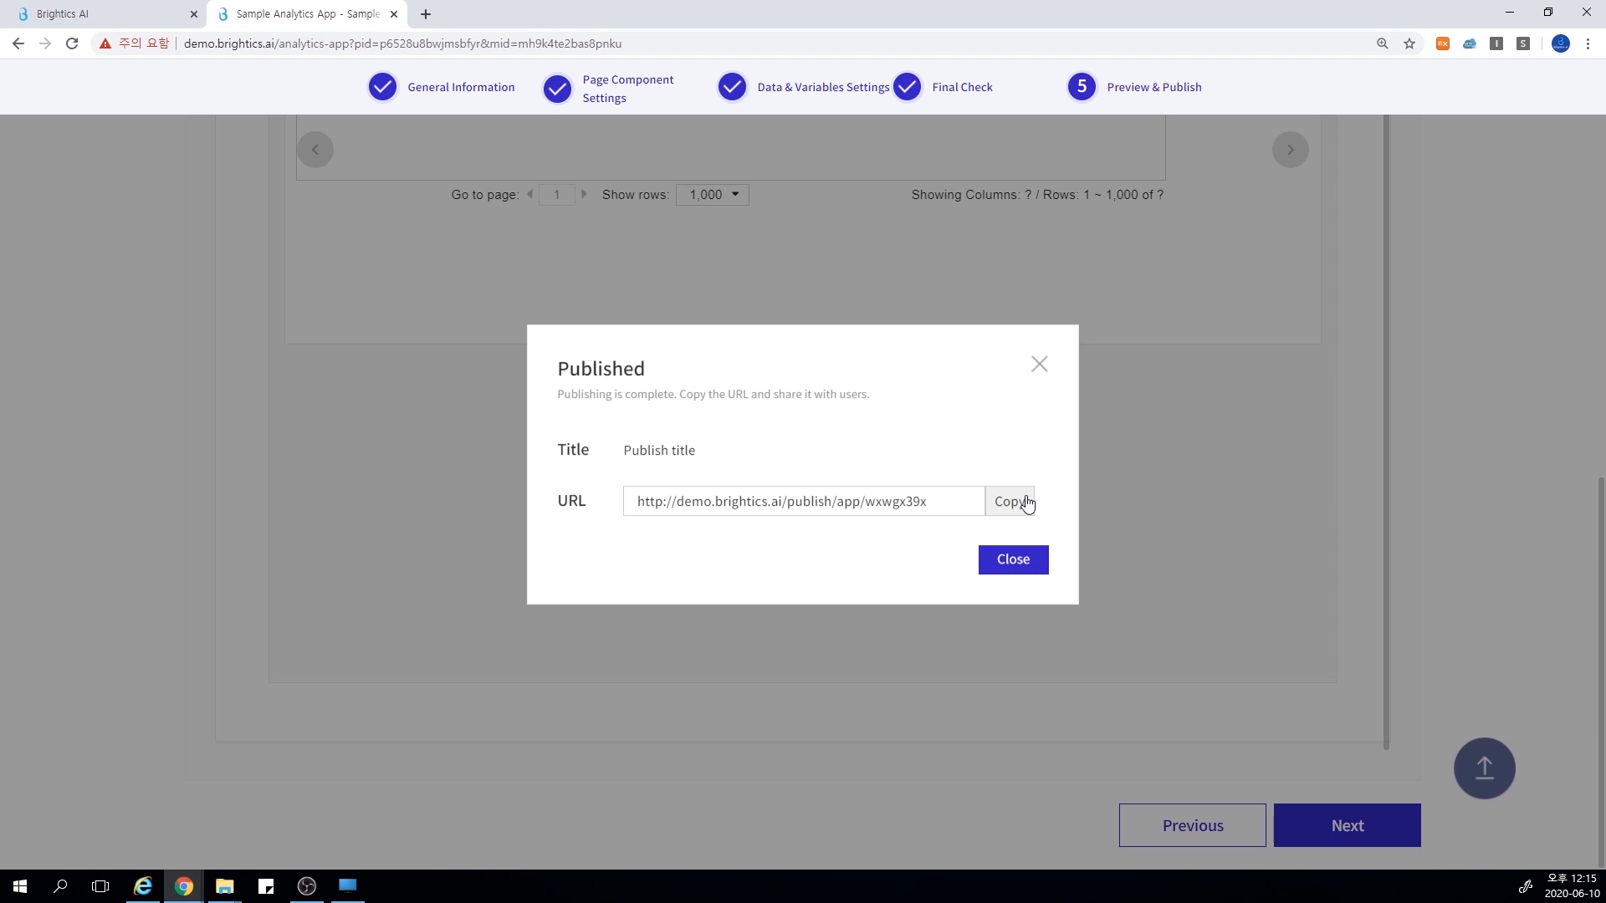
click(1027, 504)
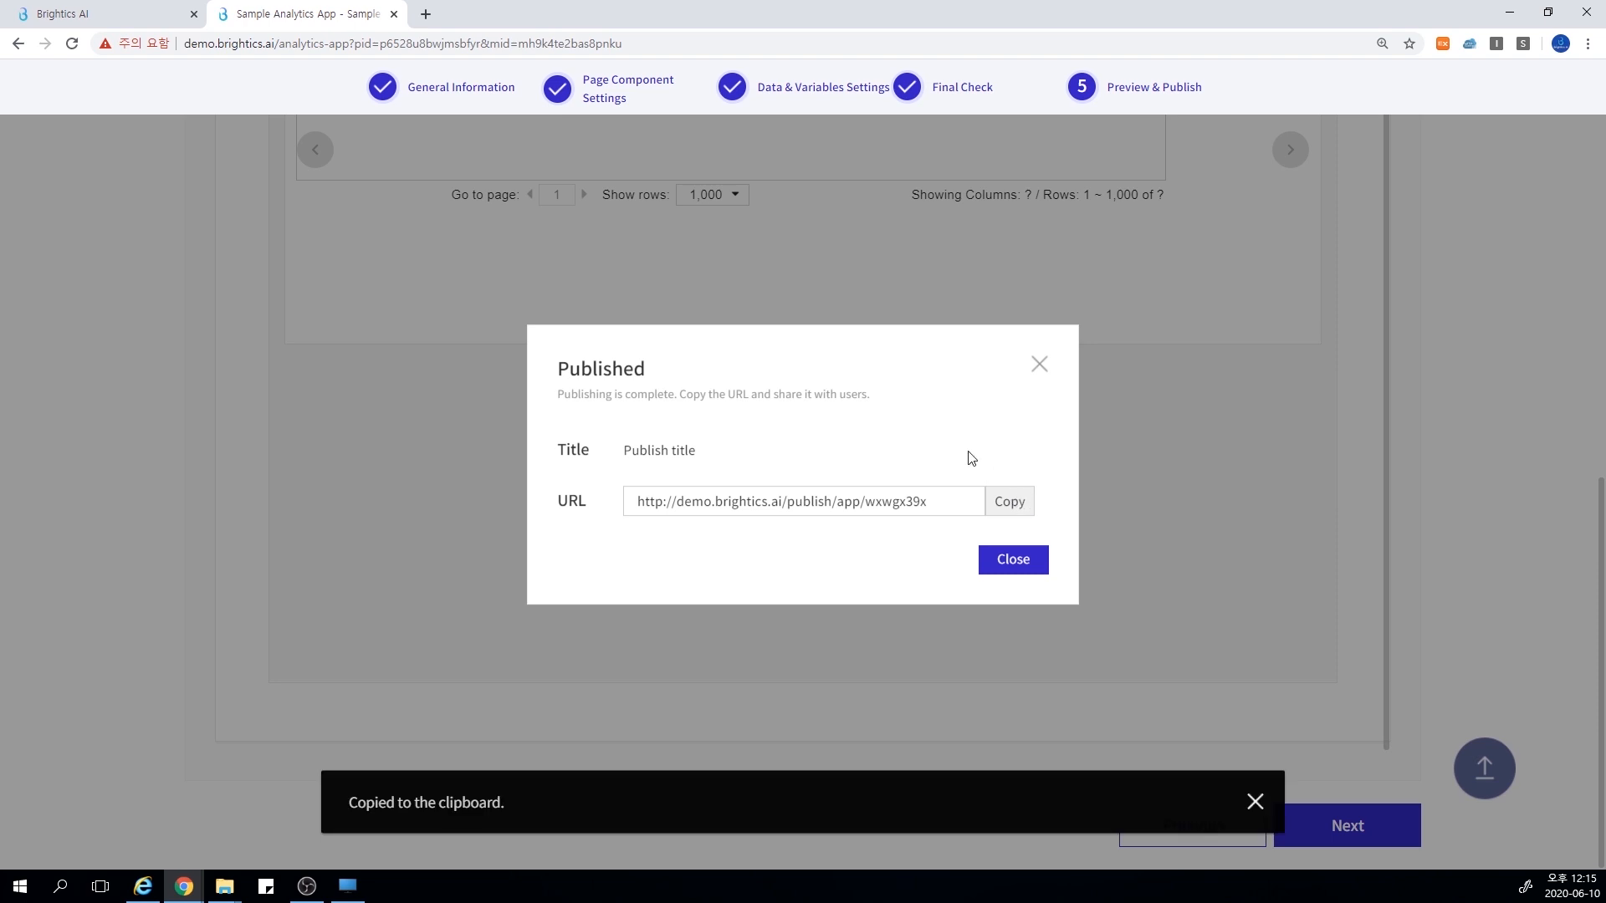
Open the copied link of the published analytics app in a new browser tab
click(426, 15)
key(ctrl+v)
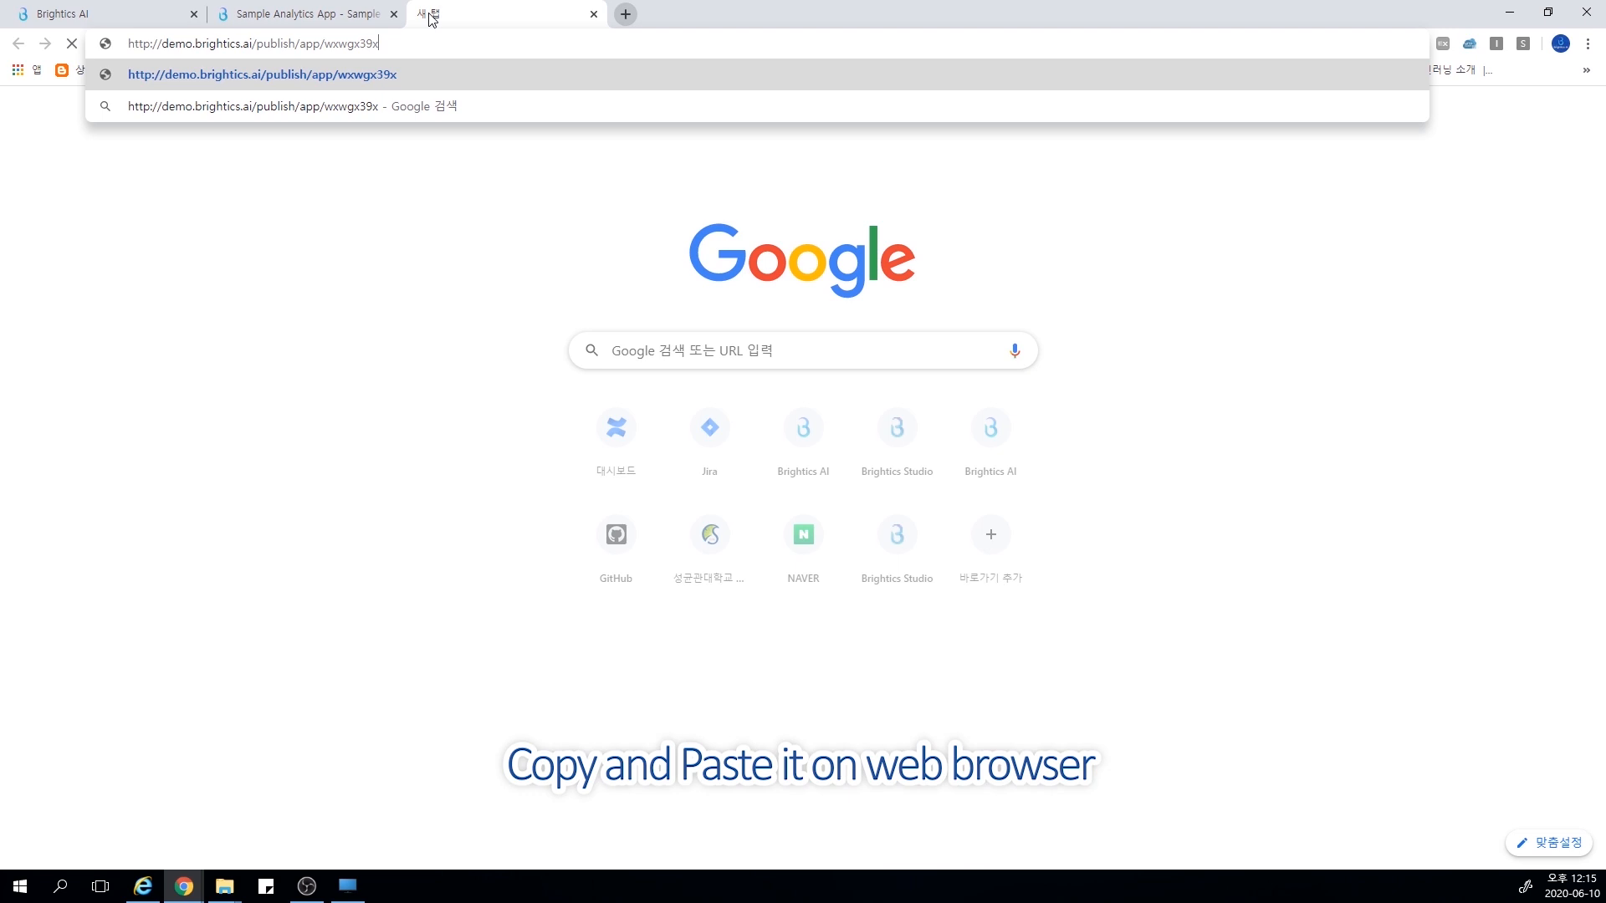
key(Return)
Run the published app's simulation on sample_iris.csv with types 0, intercept true and iteration 100, and review the output report
click(751, 365)
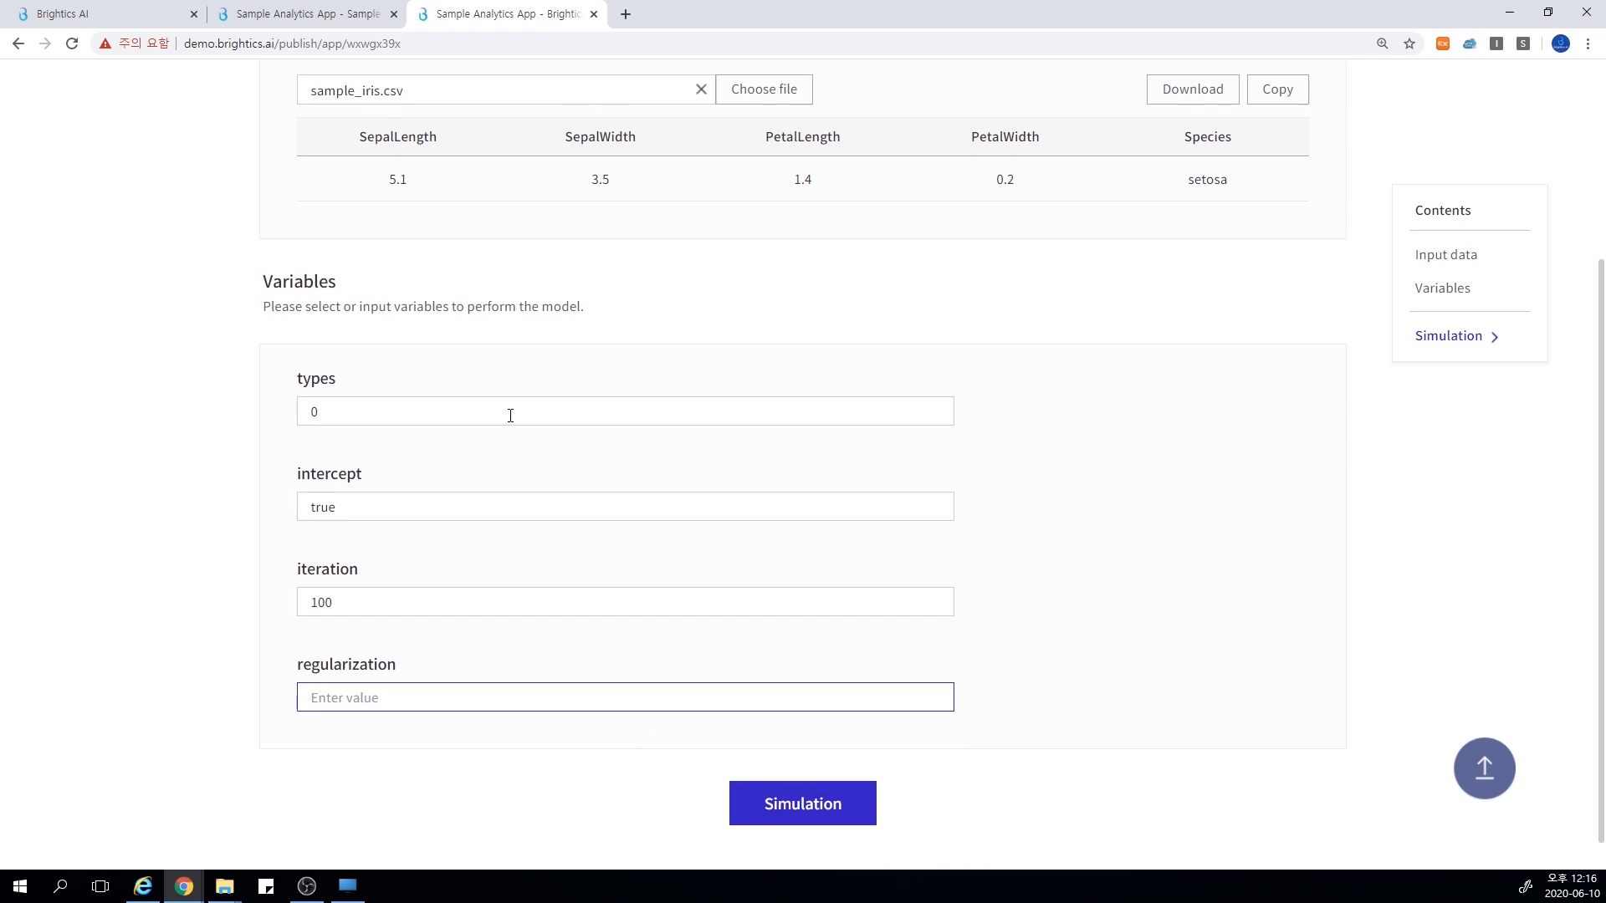
click(775, 796)
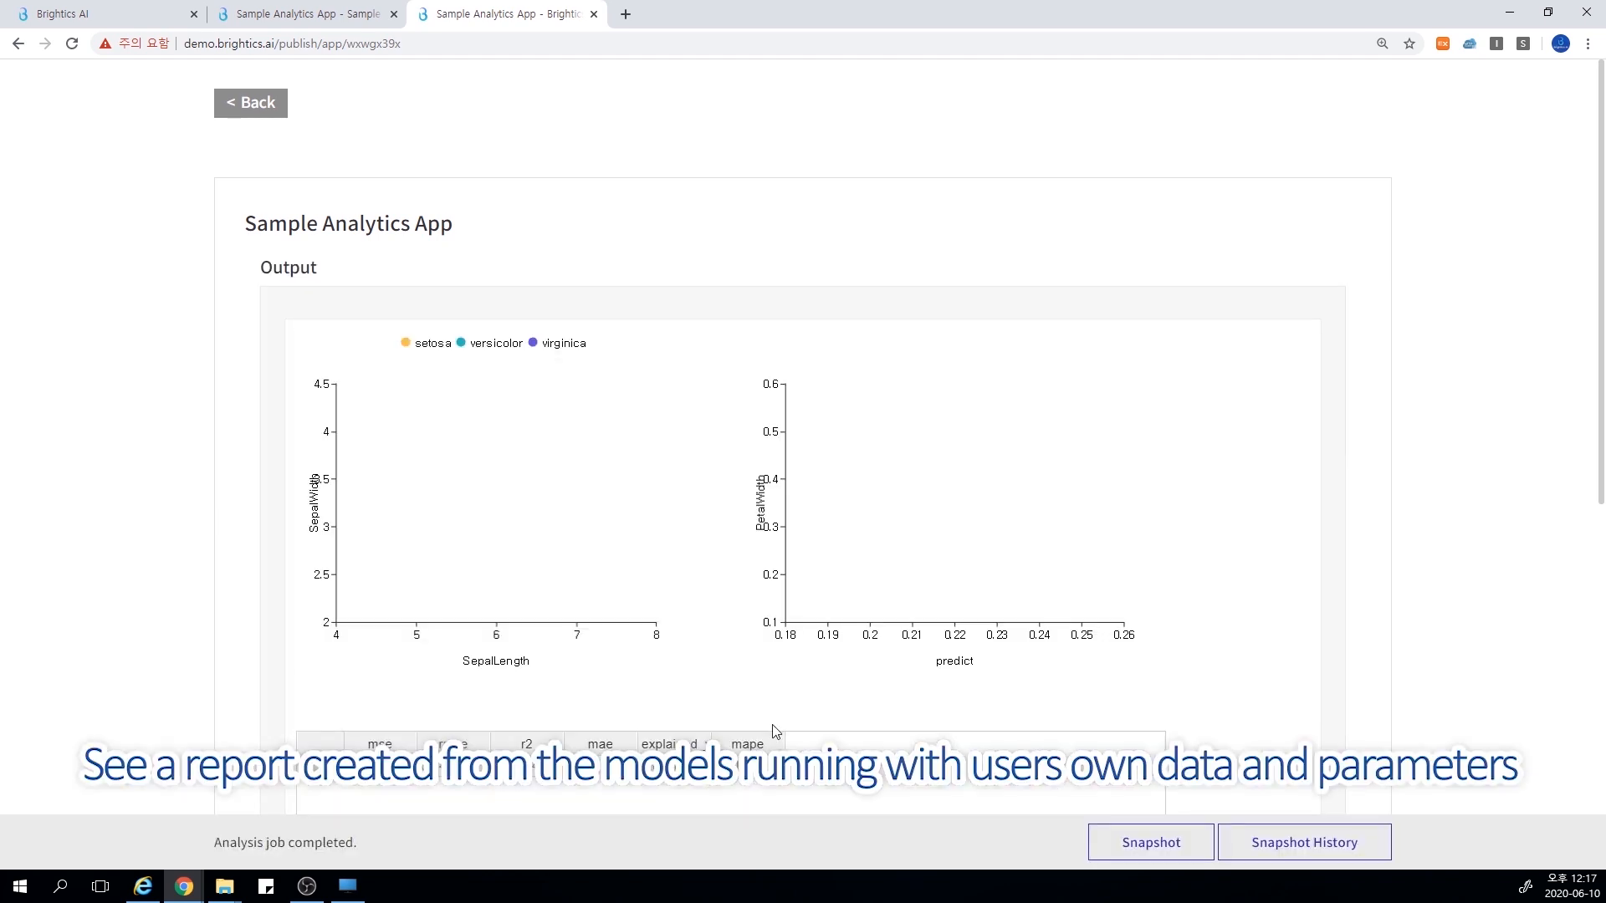
scroll(1427, 669, down, 3)
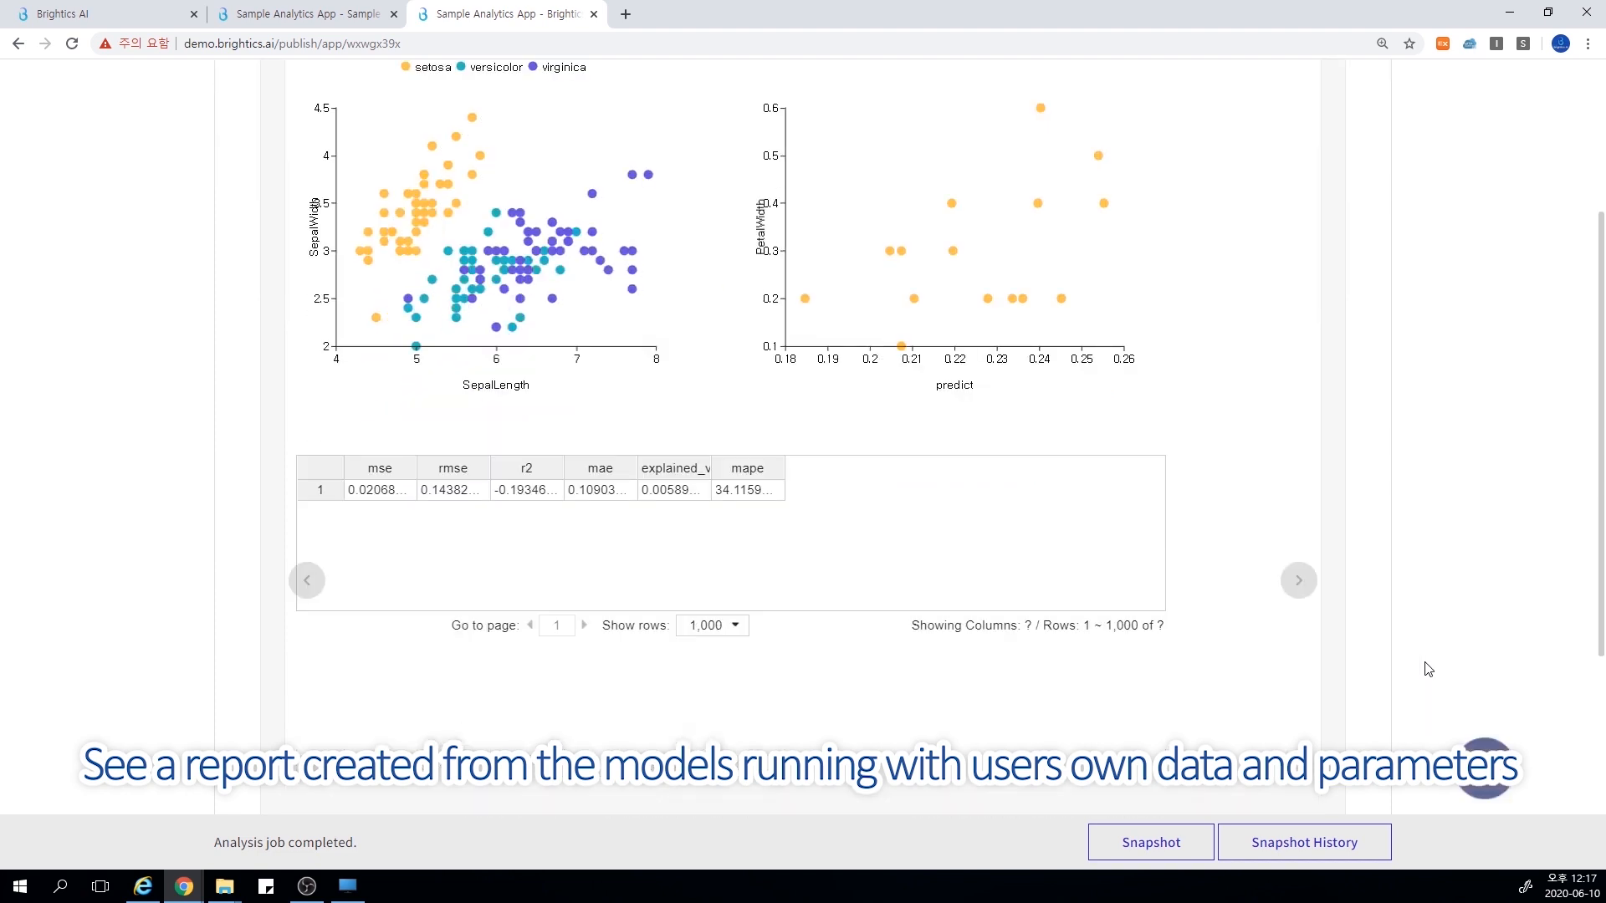
scroll(1427, 669, up, 3)
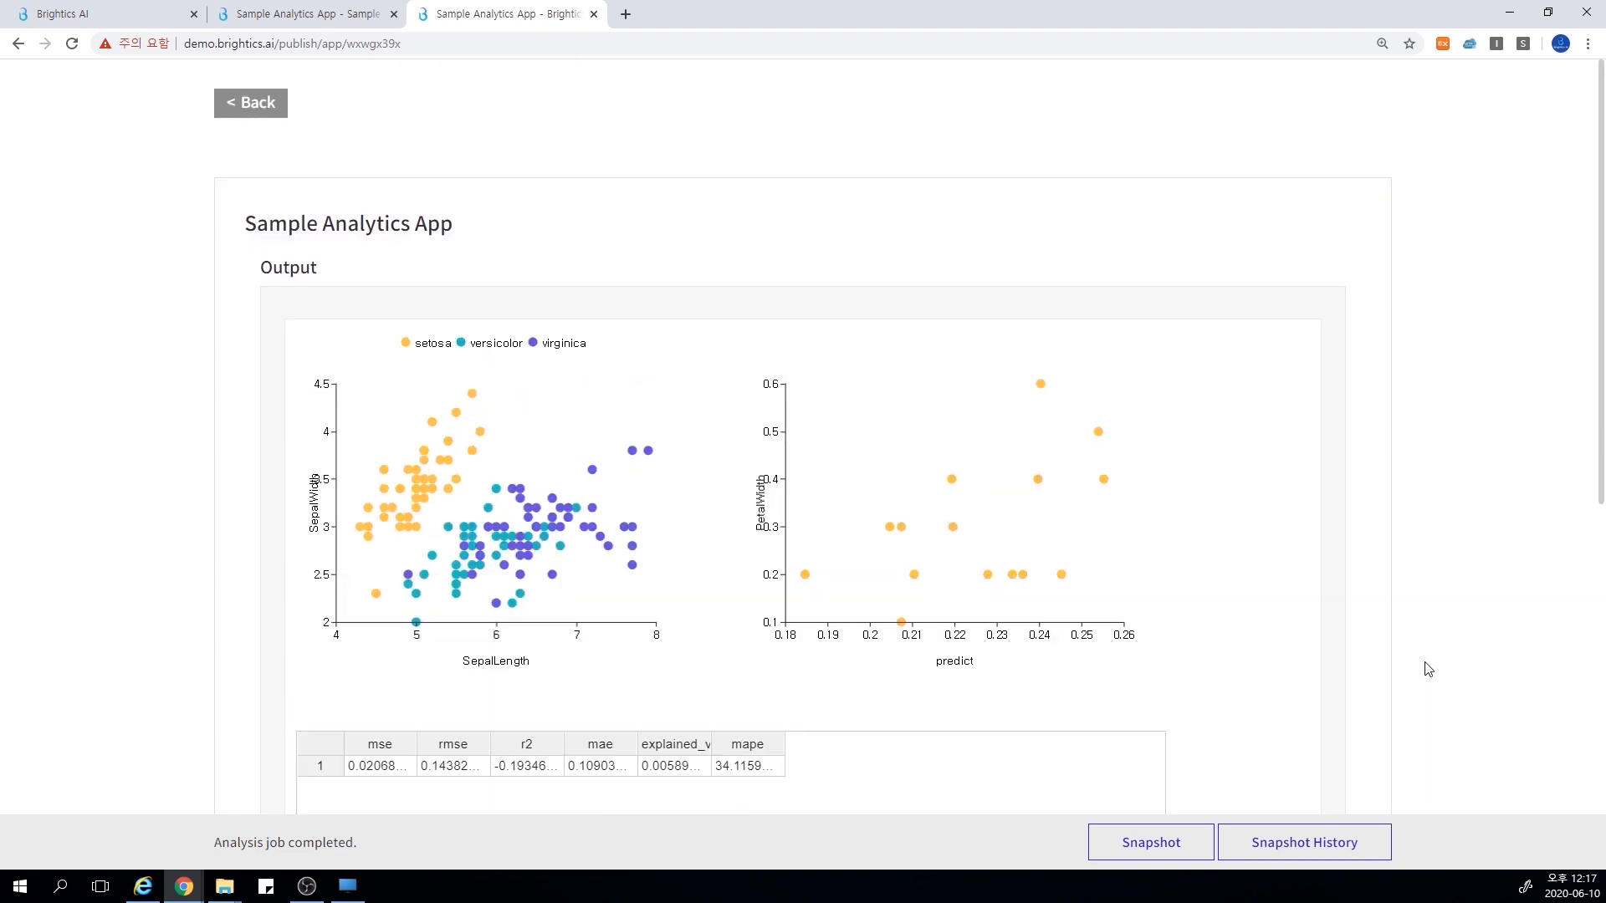